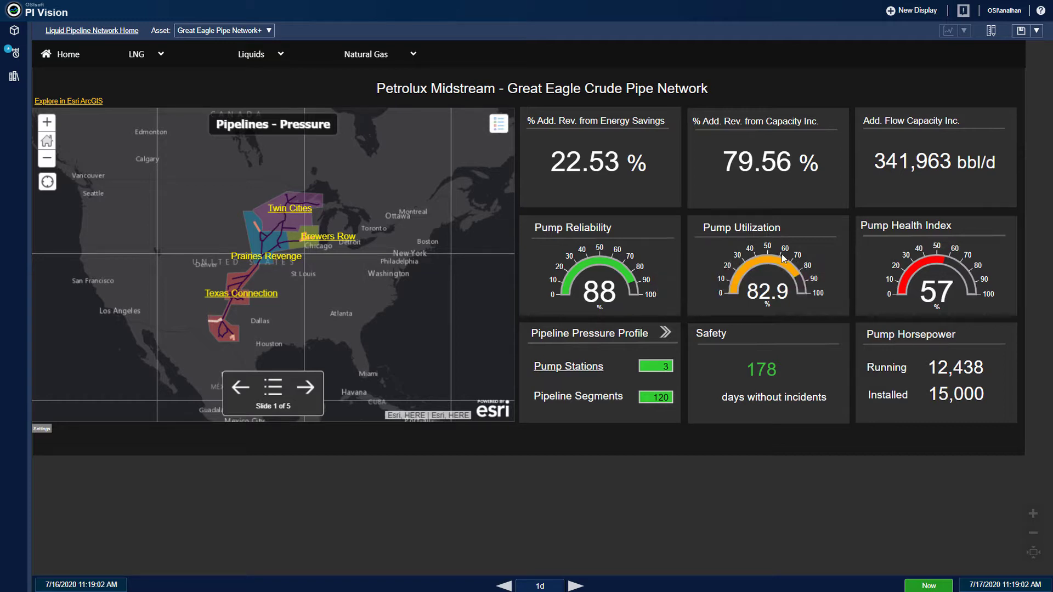
- Open the Great Eagle Pipeline Pressure Profile chart and read values at several data points
{"action": "mouse_move", "coordinate": [813, 259]}
{"action": "mouse_move", "coordinate": [984, 257]}
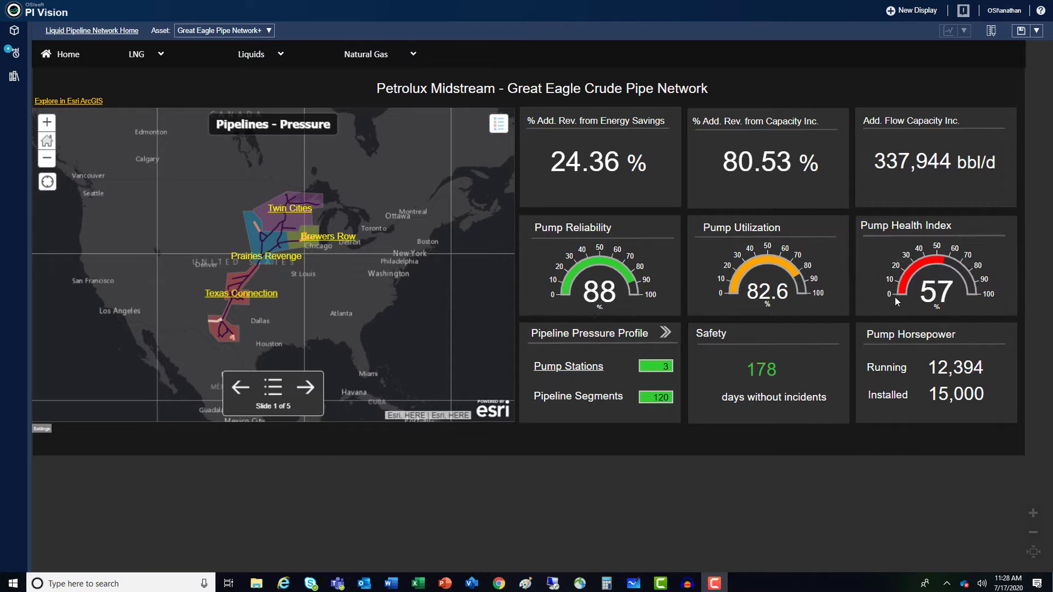
{"action": "left_click", "coordinate": [665, 333]}
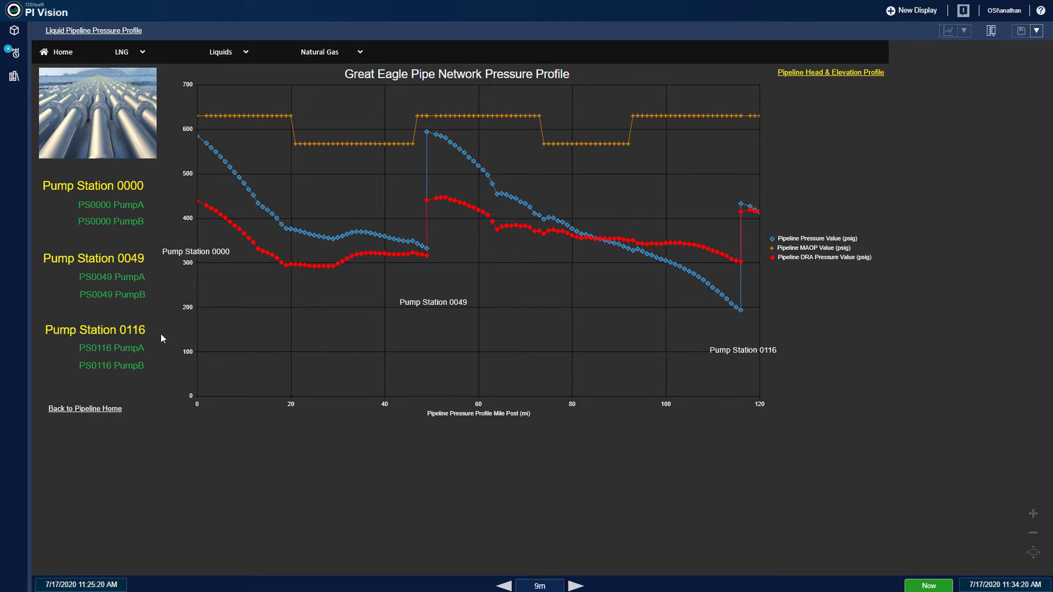
{"action": "mouse_move", "coordinate": [308, 235]}
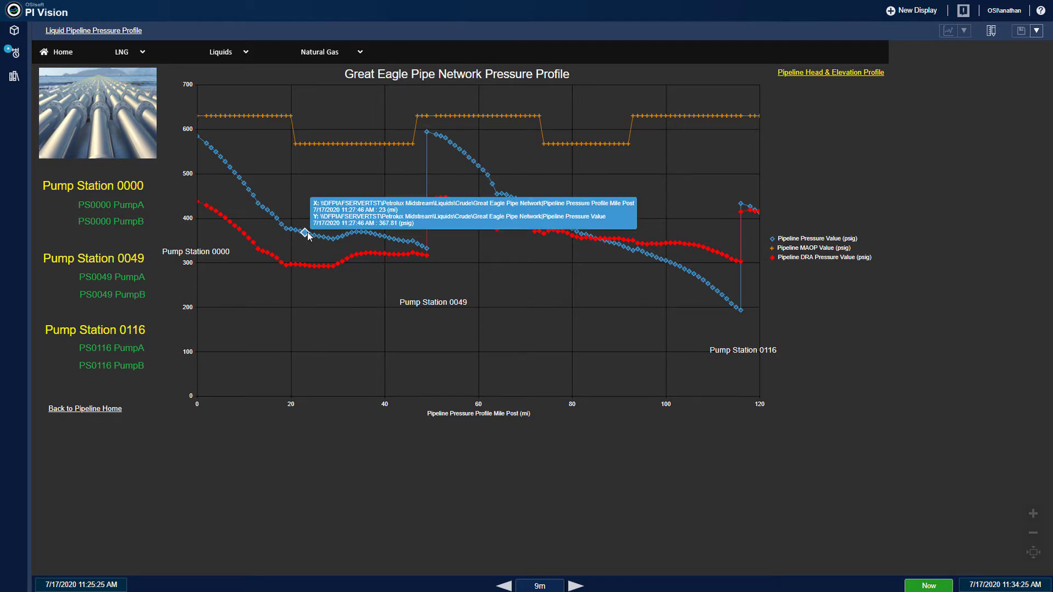
{"action": "mouse_move", "coordinate": [313, 267]}
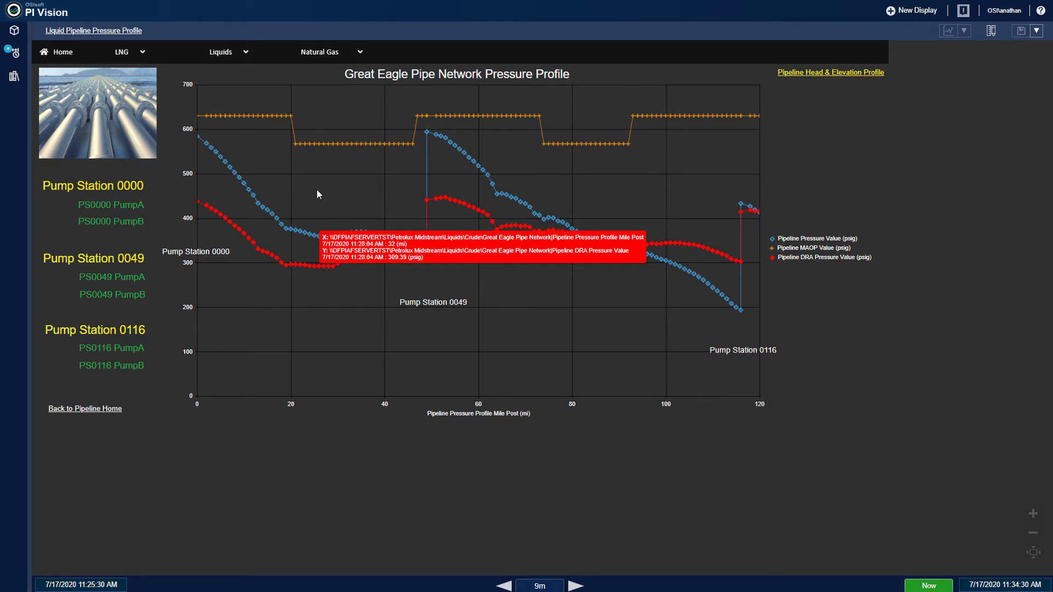
{"action": "mouse_move", "coordinate": [323, 144]}
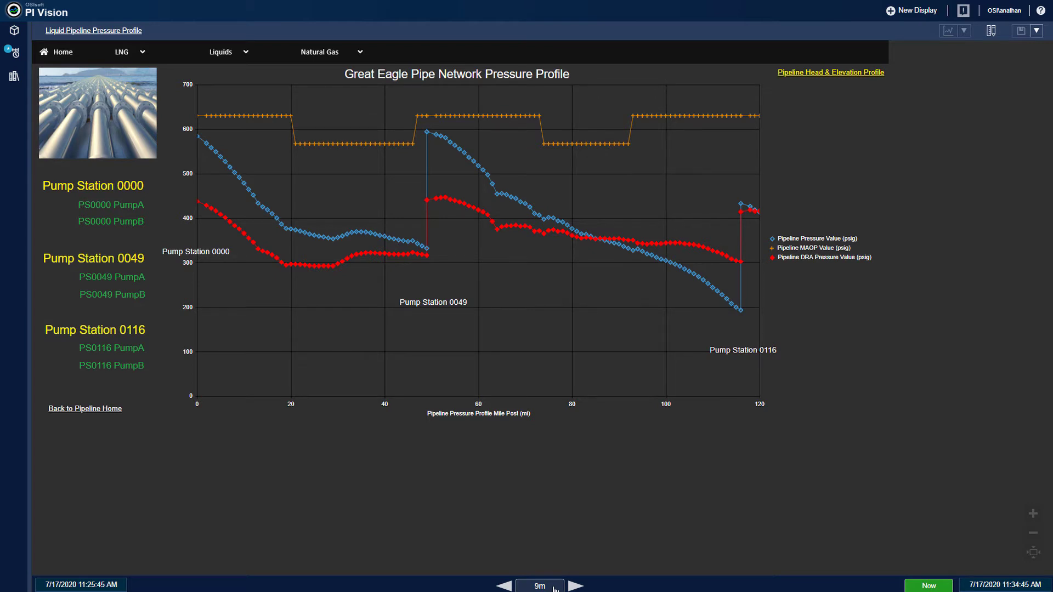
- Step the chart back two 9-minute intervals, then return it to current data
{"action": "left_click", "coordinate": [504, 586]}
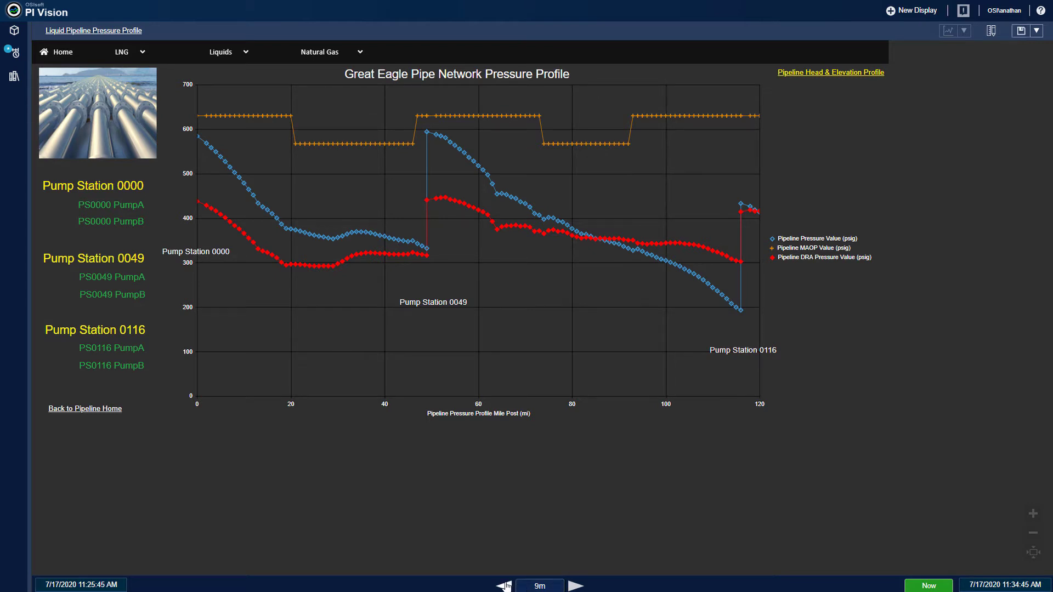
{"action": "left_click", "coordinate": [504, 586]}
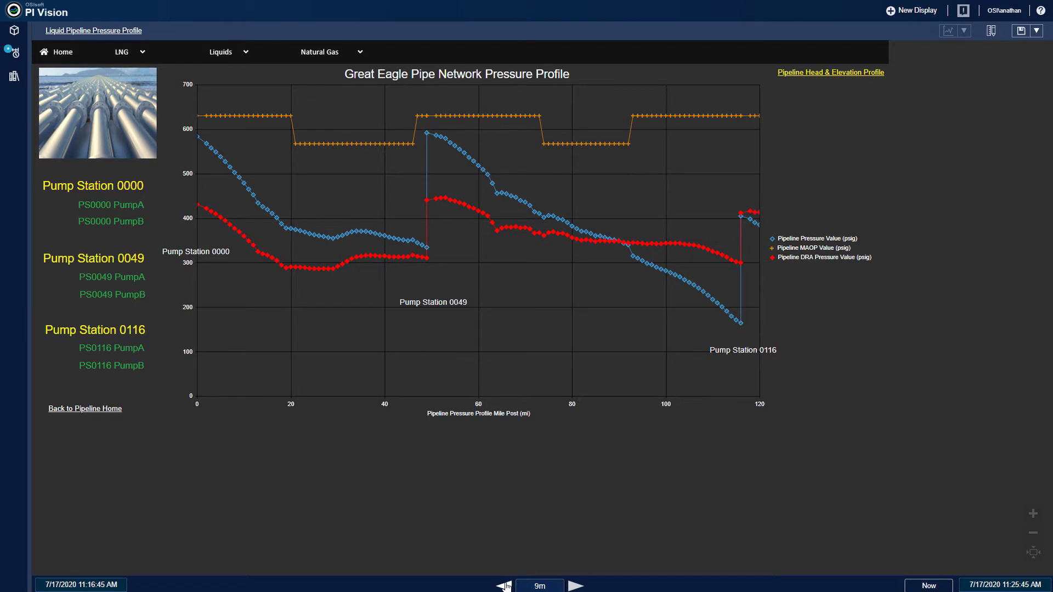
{"action": "left_click", "coordinate": [575, 586]}
{"action": "left_click", "coordinate": [576, 586]}
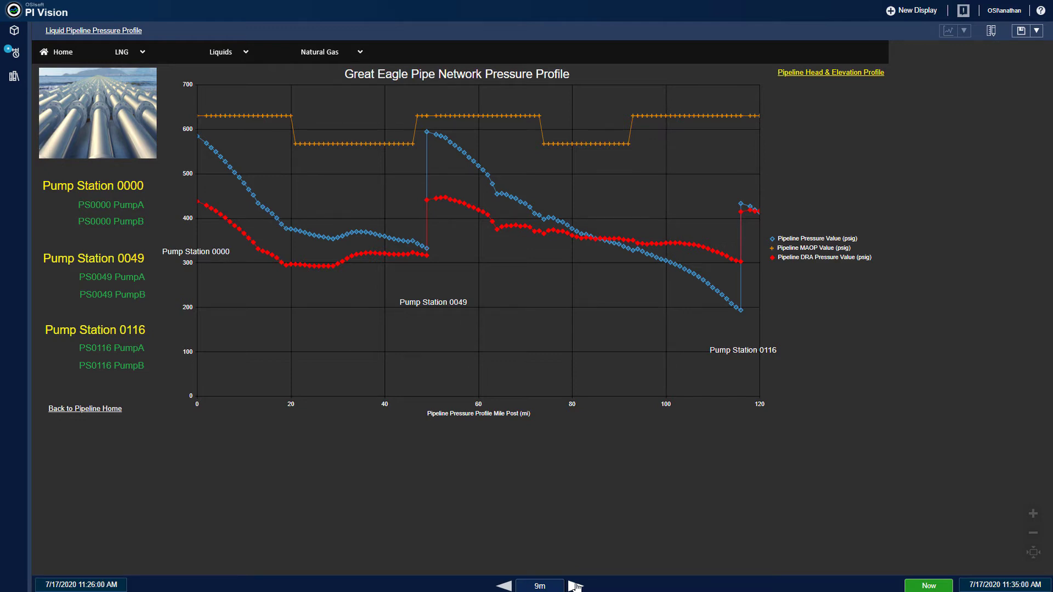
{"action": "left_click", "coordinate": [574, 585]}
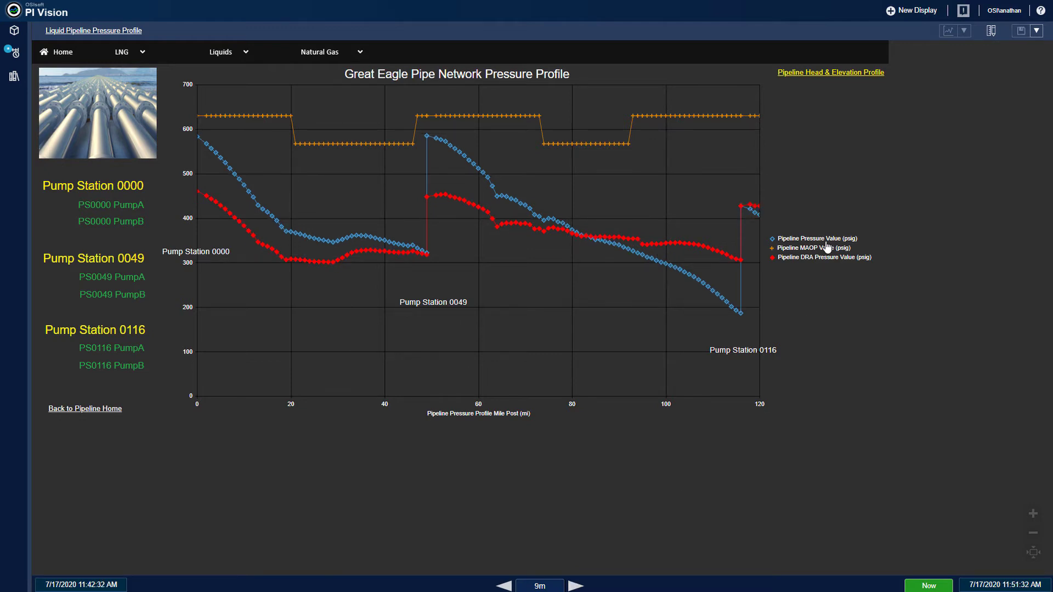
- Open the Pipeline Head & Elevation Profile and read values at several points
{"action": "left_click", "coordinate": [836, 76]}
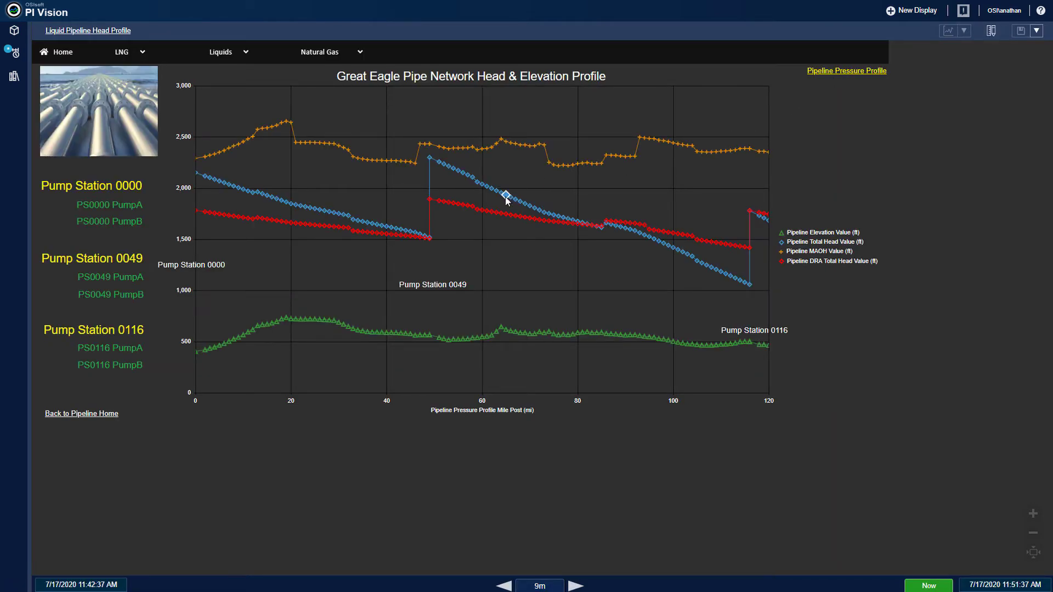
{"action": "mouse_move", "coordinate": [508, 198]}
{"action": "mouse_move", "coordinate": [504, 217]}
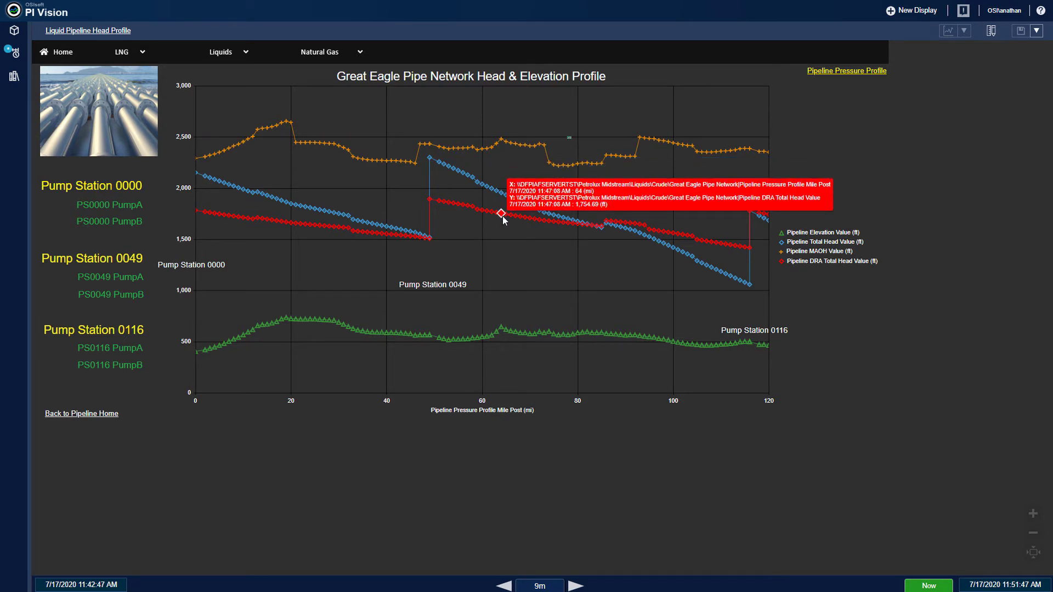
{"action": "mouse_move", "coordinate": [512, 143]}
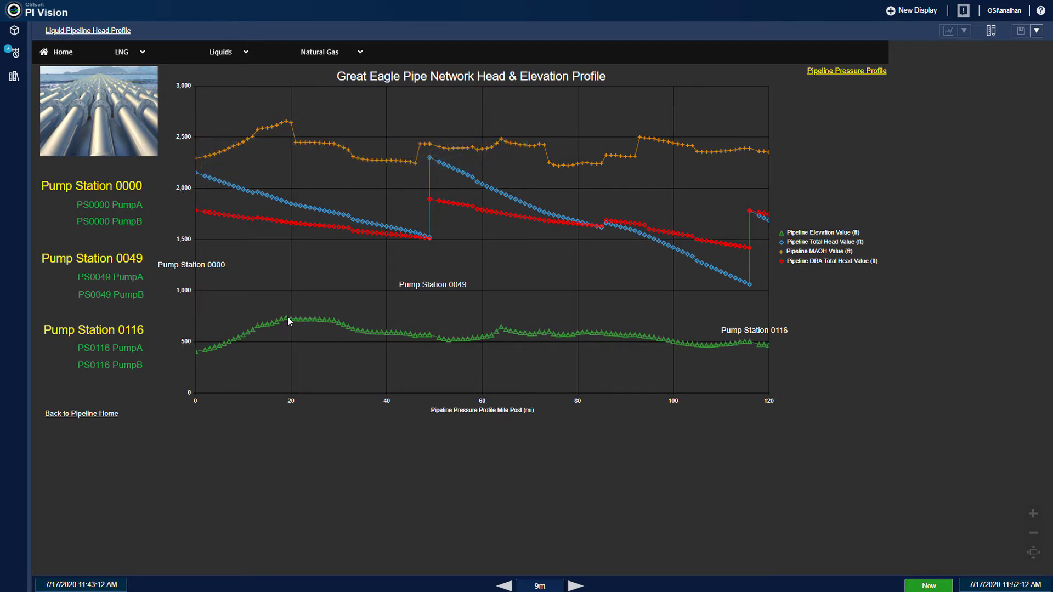
{"action": "mouse_move", "coordinate": [301, 326]}
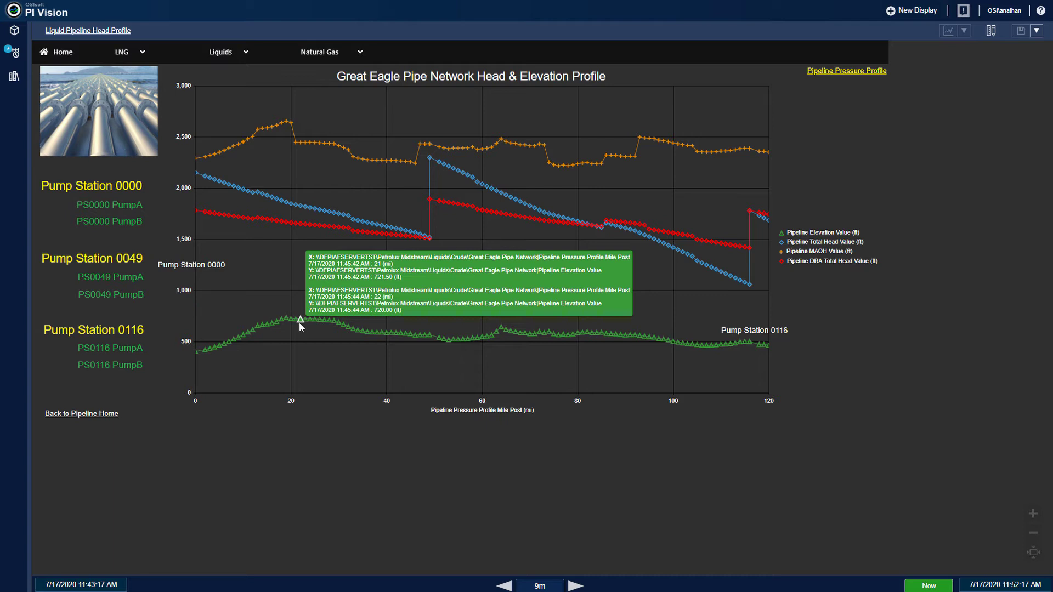
- Step the time range back three 9-minute intervals, return to now, then open Pump Station 0049
{"action": "left_click", "coordinate": [503, 585]}
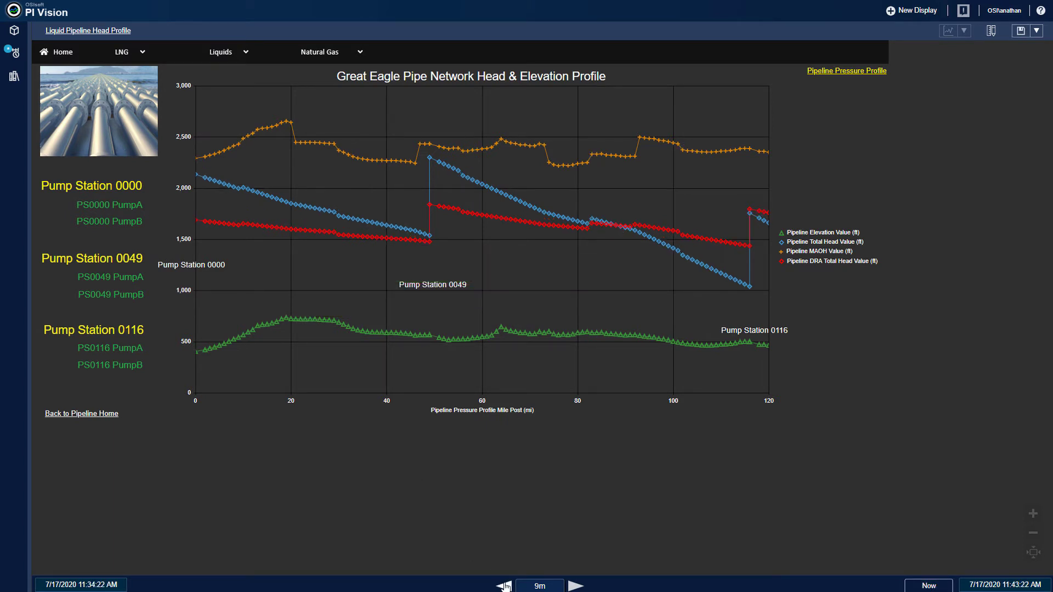
{"action": "left_click", "coordinate": [503, 584]}
{"action": "left_click", "coordinate": [503, 584]}
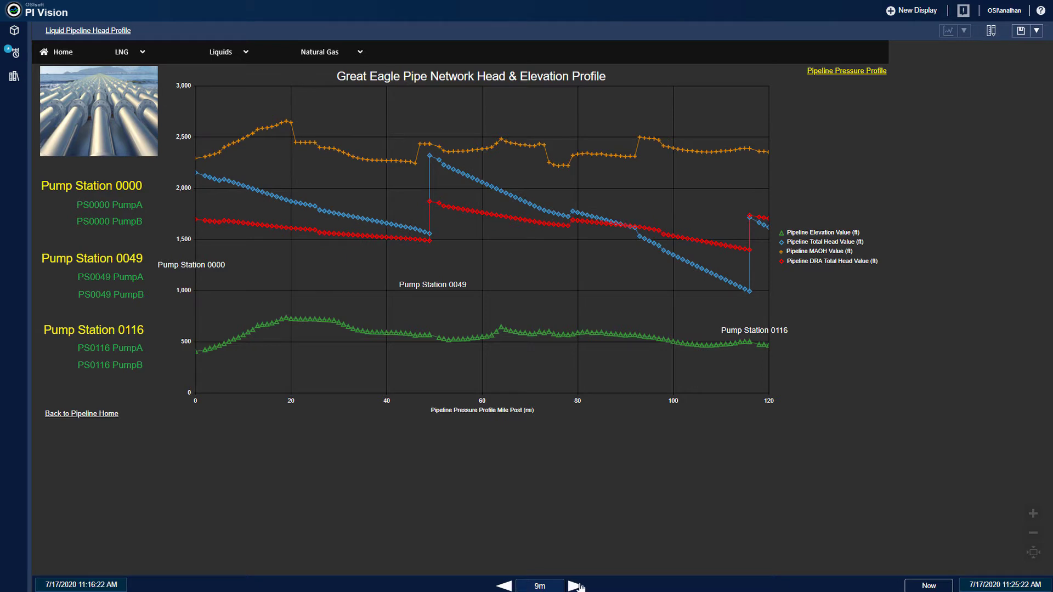
{"action": "left_click", "coordinate": [575, 586]}
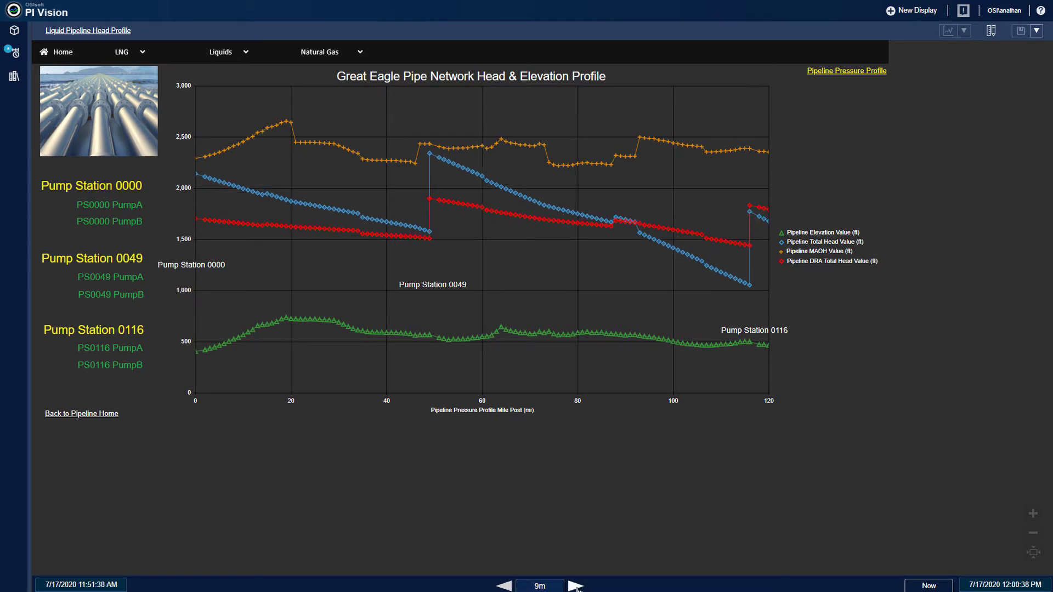
{"action": "left_click", "coordinate": [131, 260]}
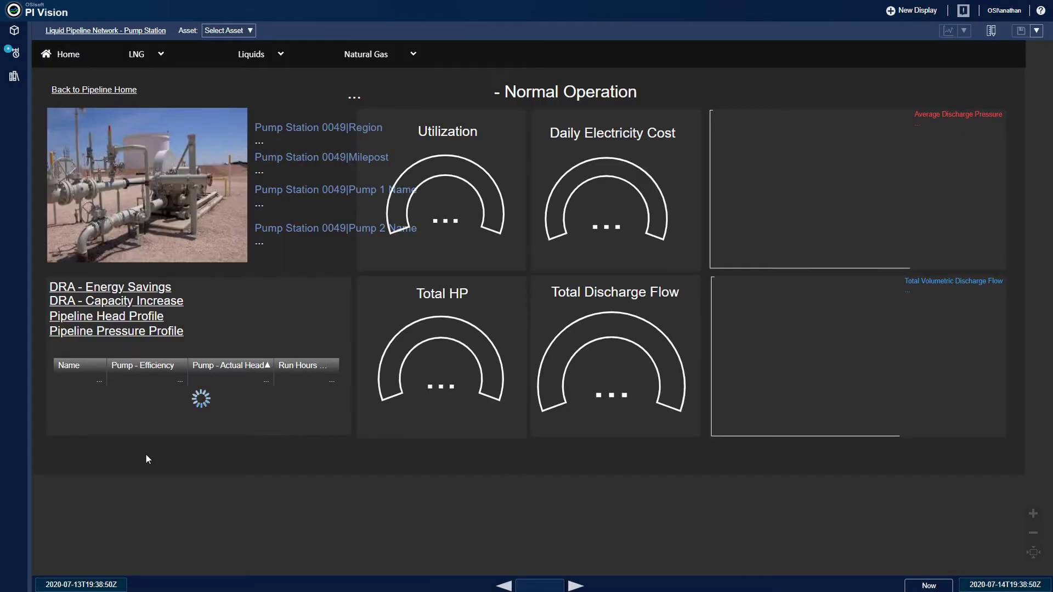
- Open Pump Station 0049's DRA Capacity Increase view and read the gauge and XY plot values
{"action": "left_click", "coordinate": [145, 305]}
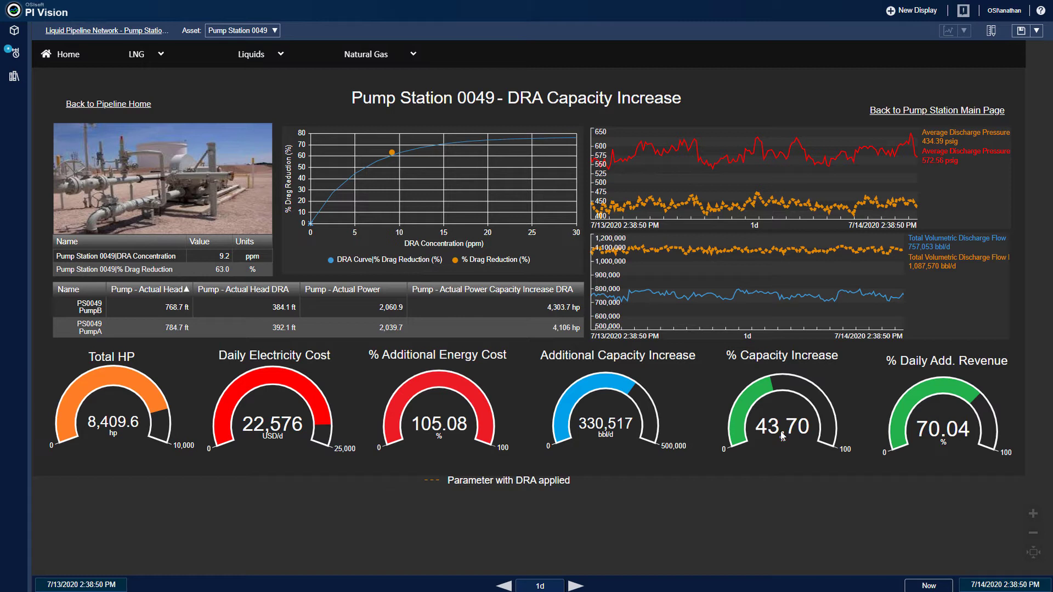
{"action": "mouse_move", "coordinate": [781, 432]}
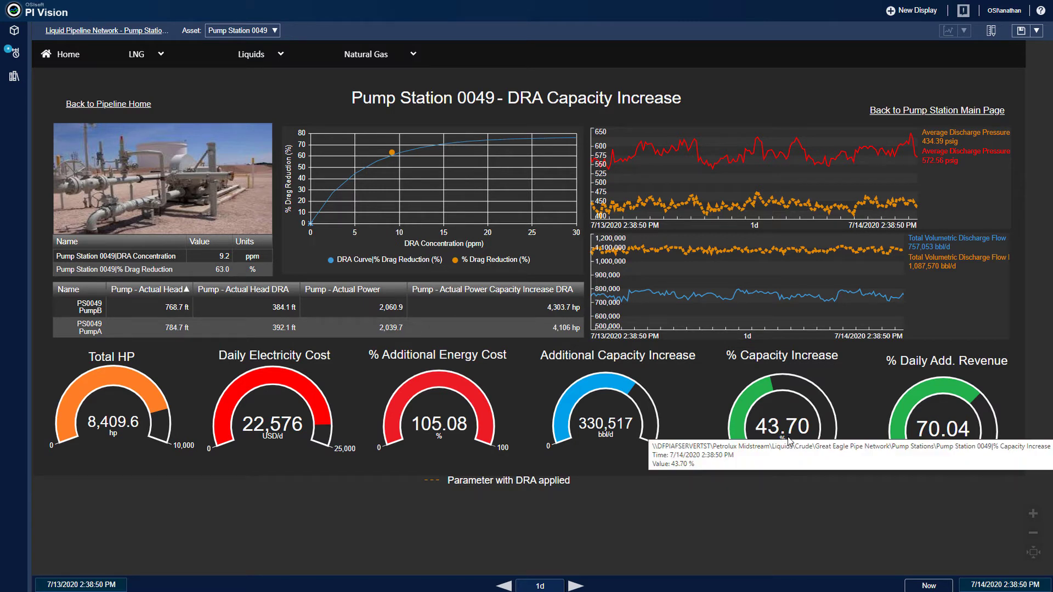
{"action": "mouse_move", "coordinate": [951, 434]}
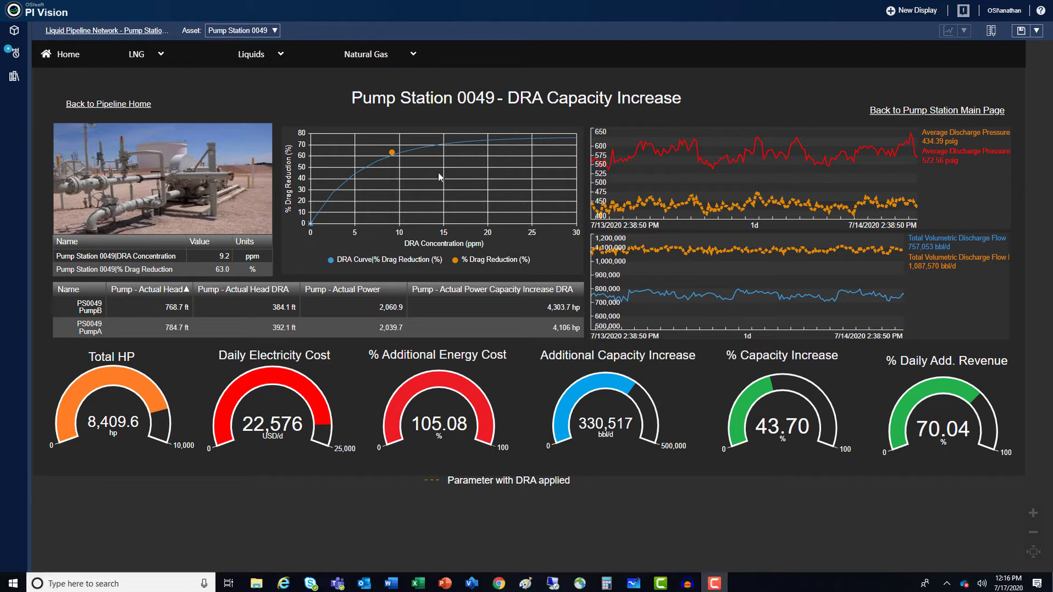
{"action": "mouse_move", "coordinate": [393, 156]}
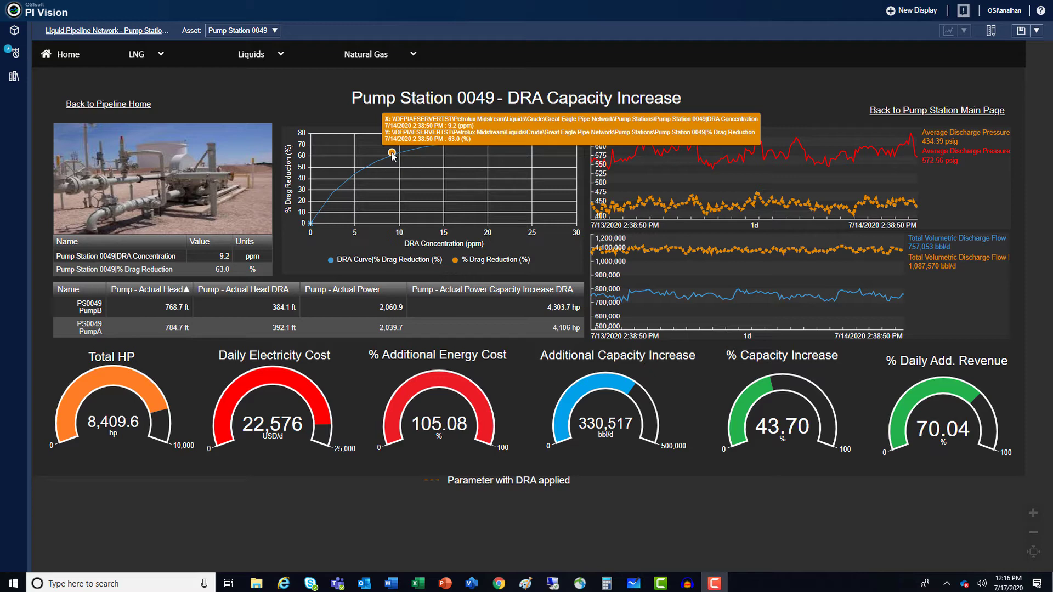
- Set the XY plot's X data to Sampled retrieval, trying hourly before settling on a 1-minute interval
{"action": "right_click", "coordinate": [393, 156]}
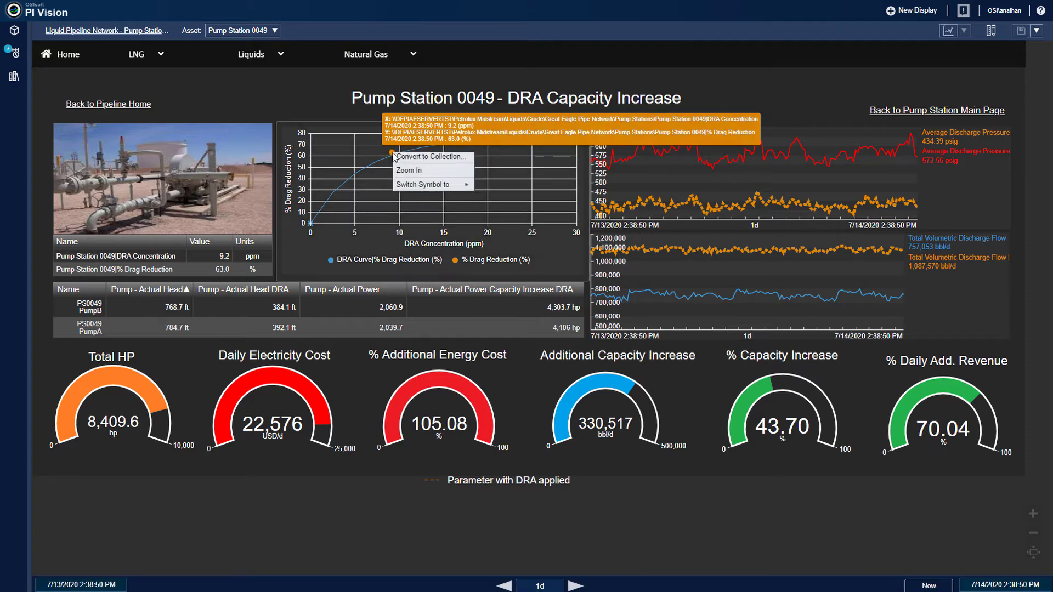
{"action": "left_click", "coordinate": [402, 156]}
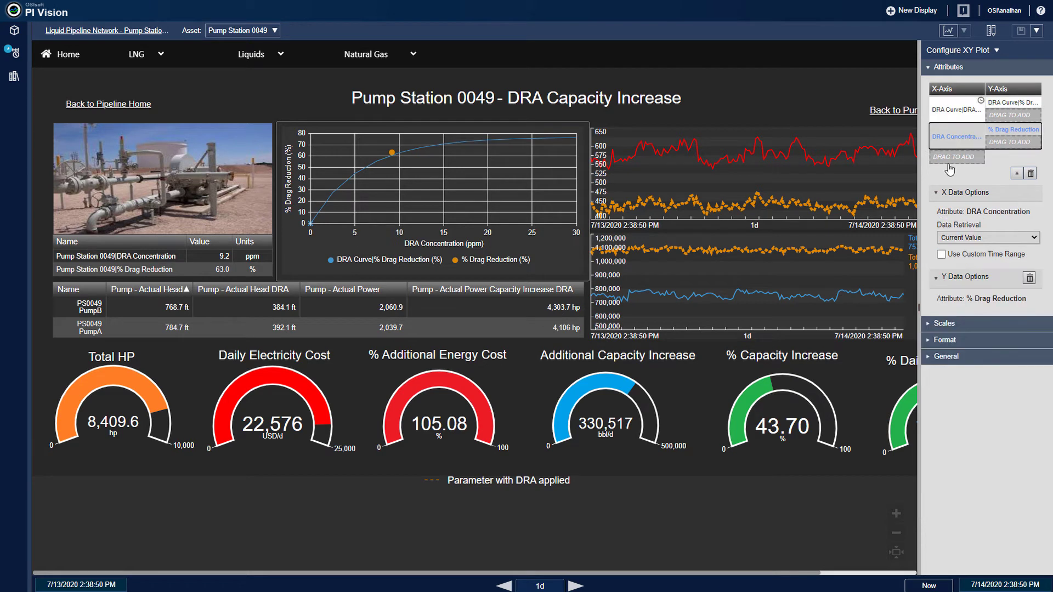
{"action": "left_click", "coordinate": [993, 240]}
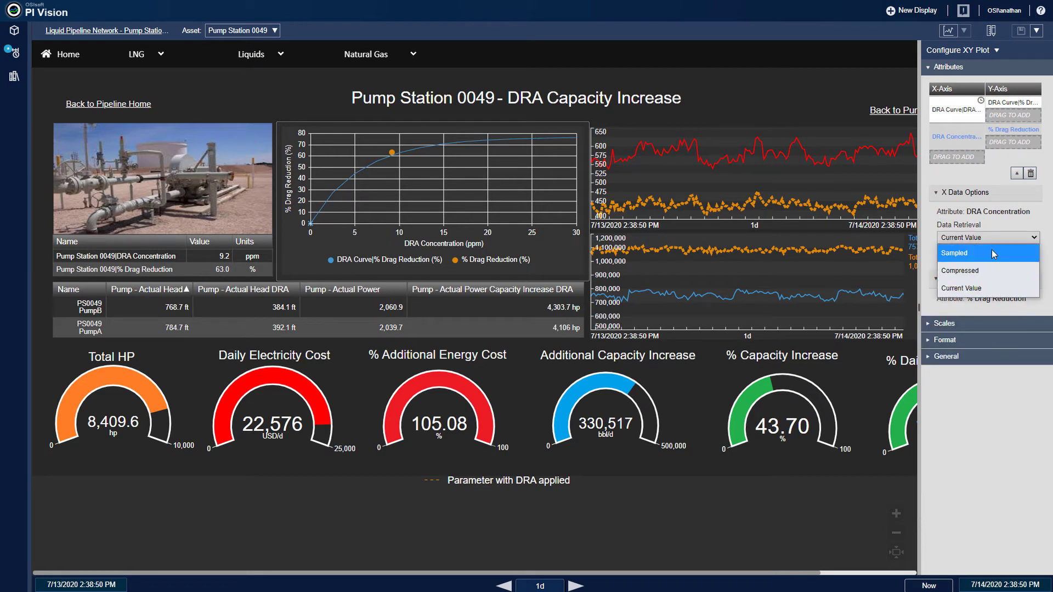
{"action": "left_click", "coordinate": [994, 253]}
{"action": "left_click", "coordinate": [1010, 264]}
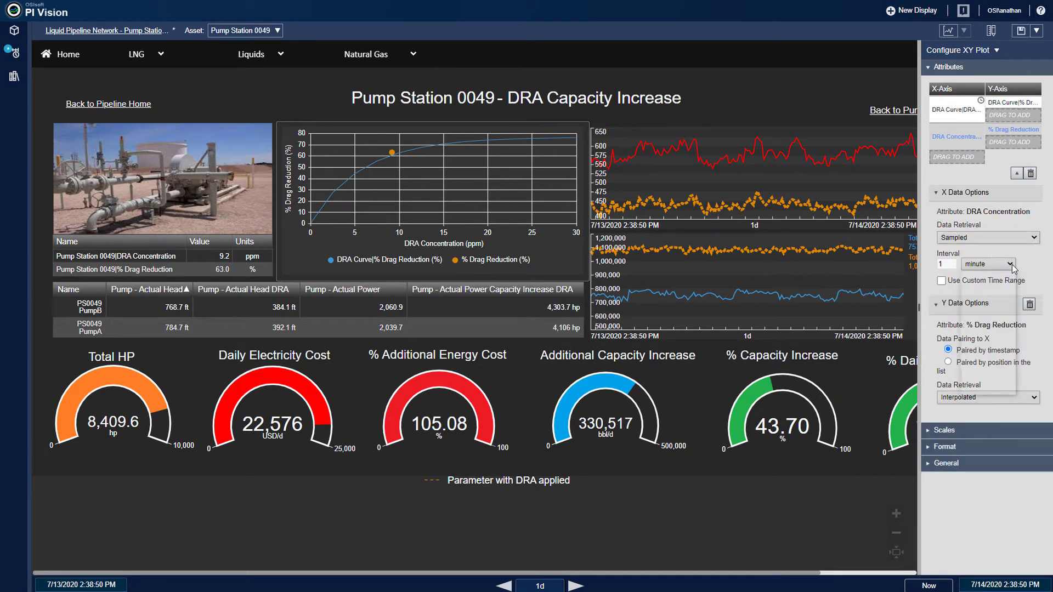
{"action": "left_click", "coordinate": [989, 315]}
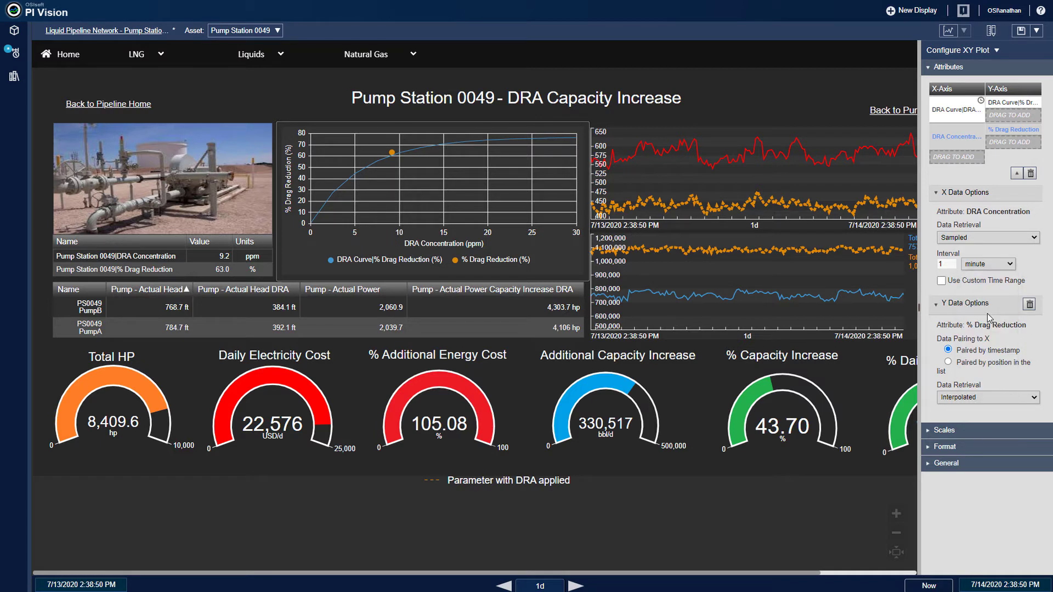
{"action": "left_click", "coordinate": [1010, 265]}
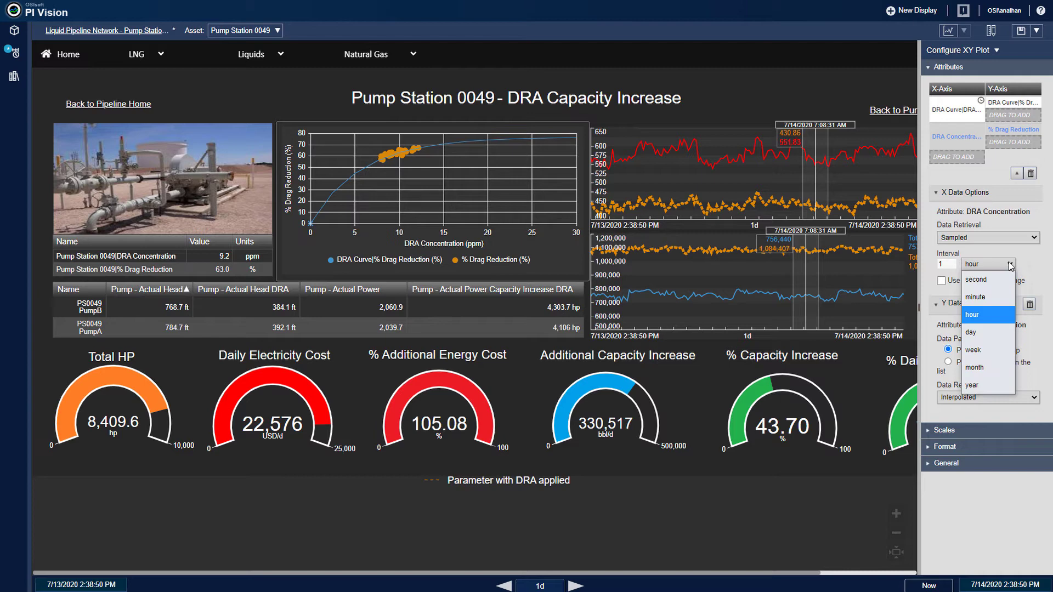
{"action": "left_click", "coordinate": [998, 297]}
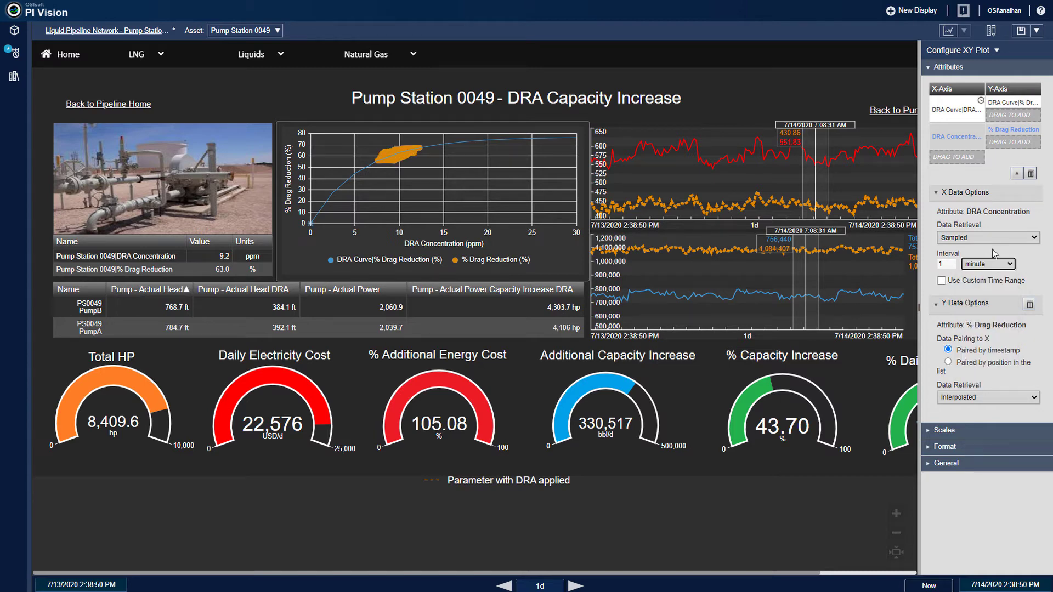
- Return to Pipeline Home without saving changes and open the Pump Stations overview
{"action": "left_click", "coordinate": [70, 99]}
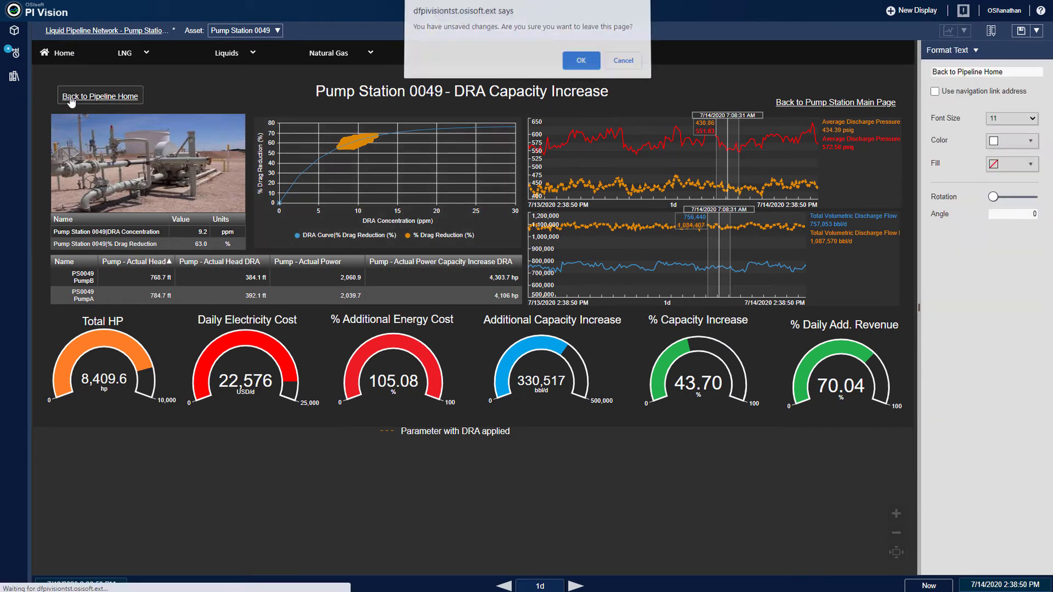
{"action": "left_click", "coordinate": [581, 64]}
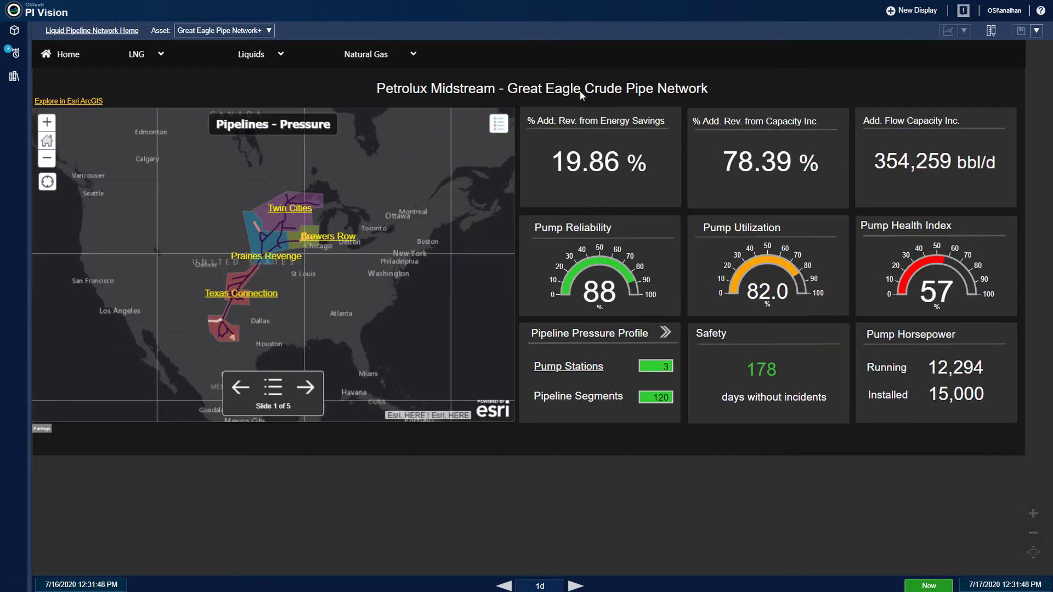
{"action": "left_click", "coordinate": [576, 372]}
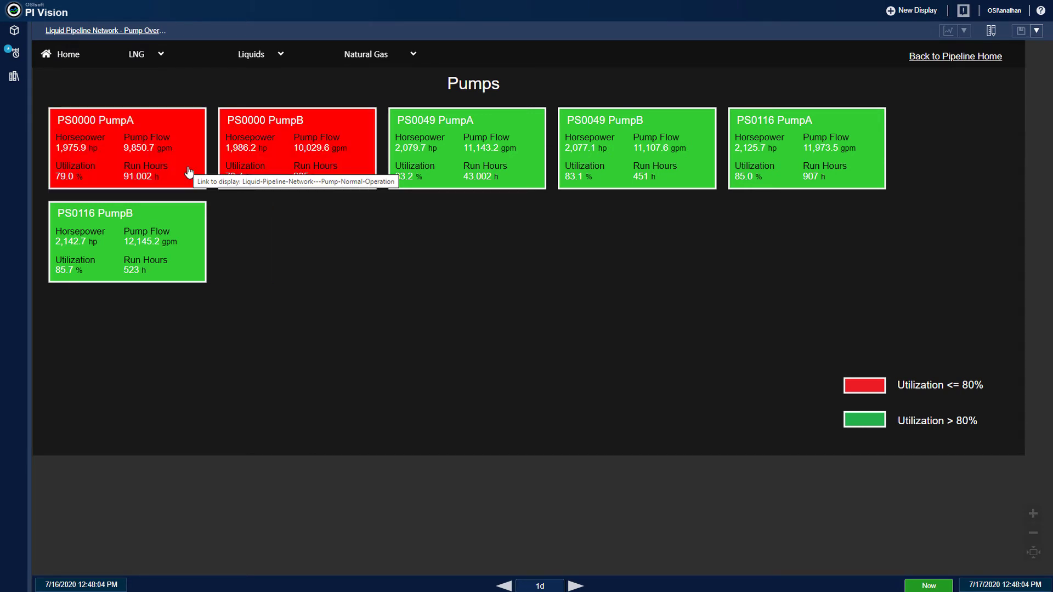
- Edit the collection criteria to add an asset attribute filter: pump attribute greater than 2000
{"action": "right_click", "coordinate": [188, 172]}
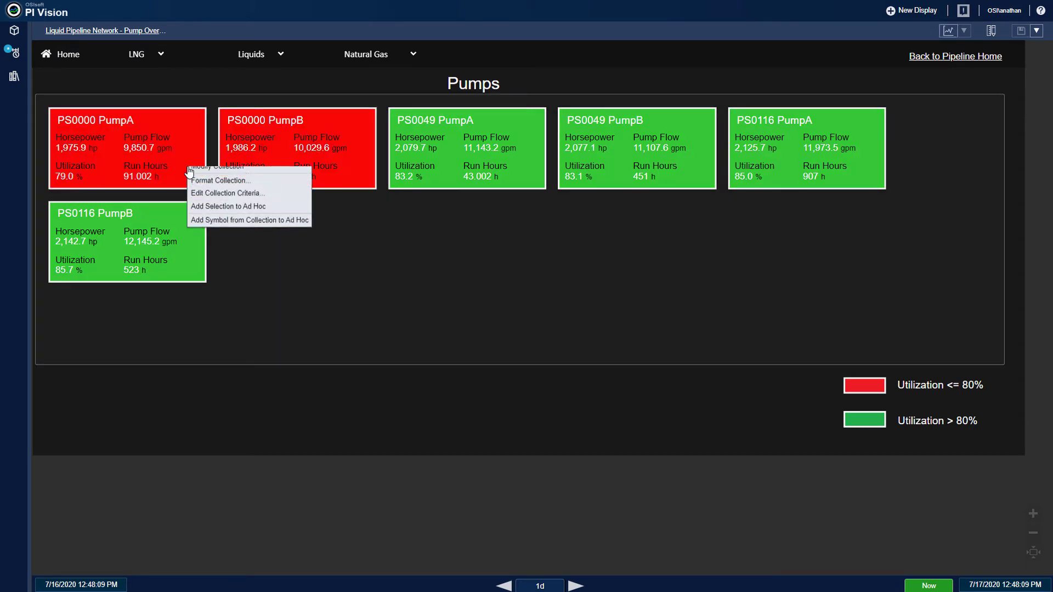
{"action": "left_click", "coordinate": [199, 201]}
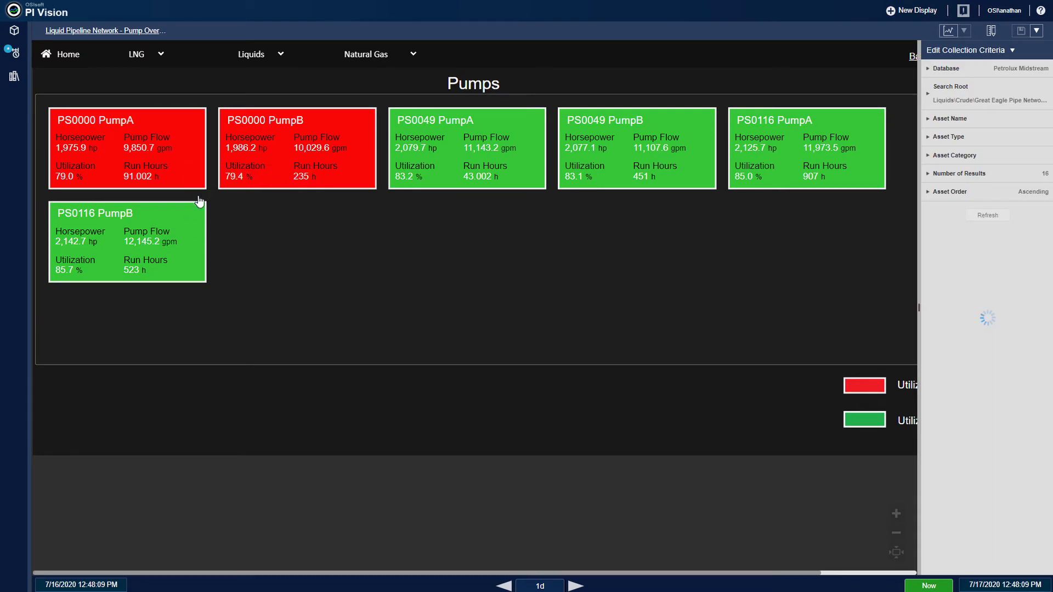
{"action": "left_click", "coordinate": [932, 137]}
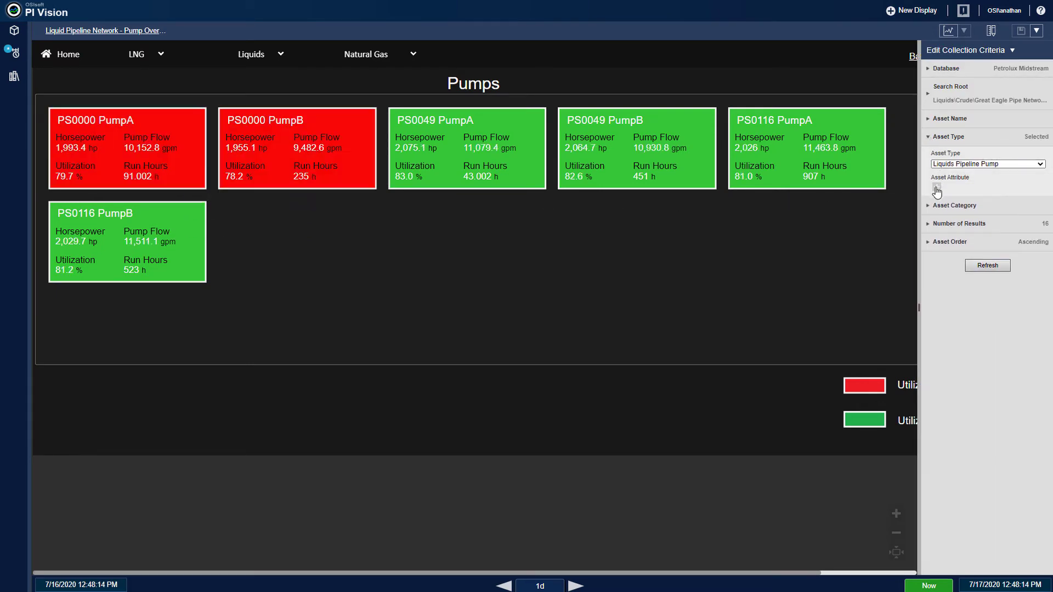
{"action": "left_click", "coordinate": [936, 189]}
{"action": "left_click", "coordinate": [950, 185]}
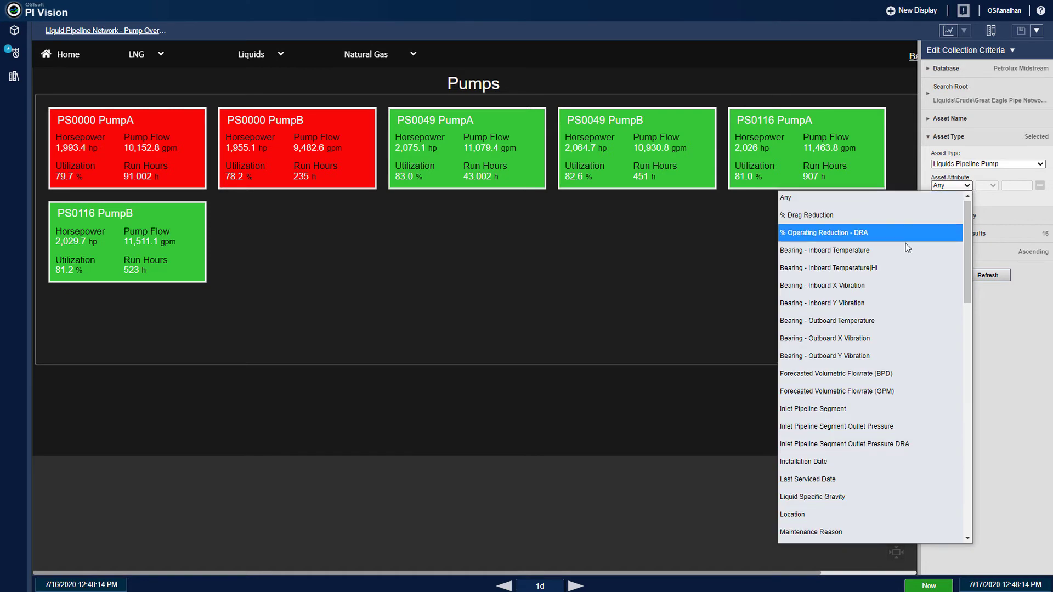
{"action": "scroll", "coordinate": [905, 243], "scroll_direction": "down", "scroll_amount": 10}
{"action": "left_click", "coordinate": [893, 217]}
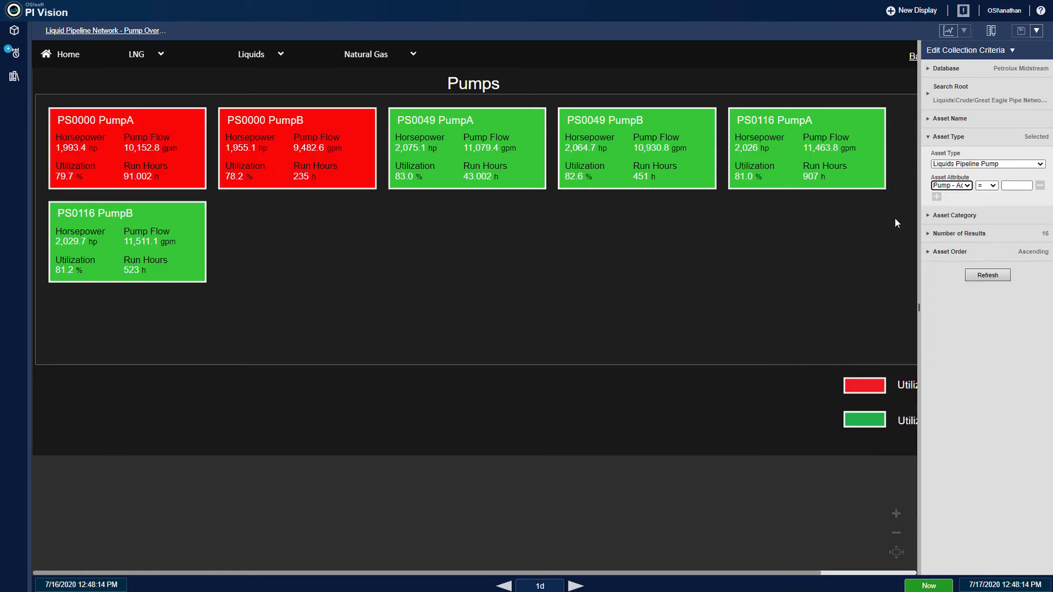
{"action": "left_click", "coordinate": [985, 185]}
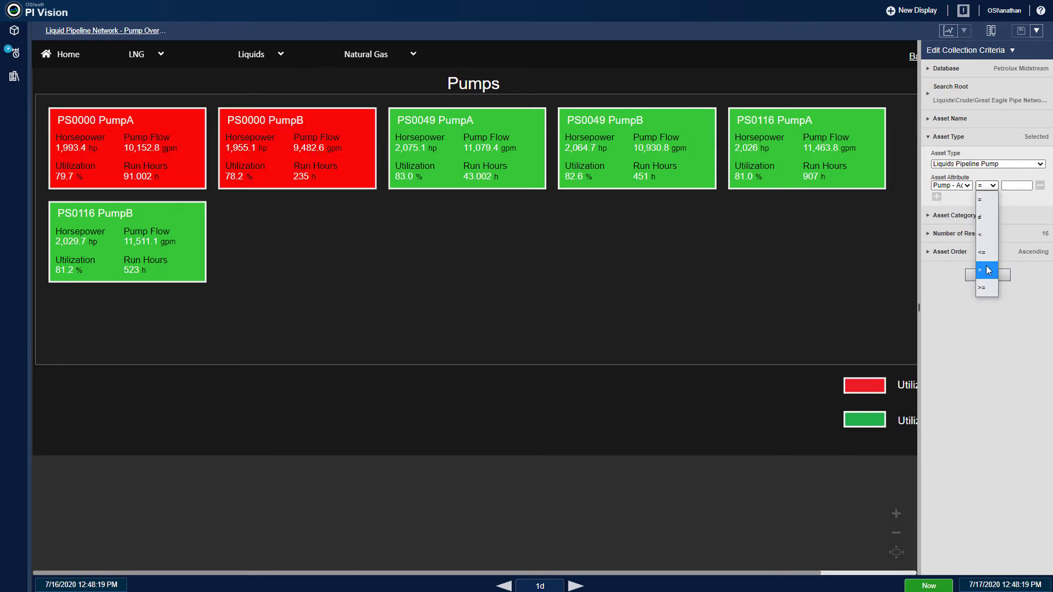
{"action": "left_click", "coordinate": [986, 269]}
{"action": "left_click", "coordinate": [1010, 186]}
{"action": "type", "text": "2"}
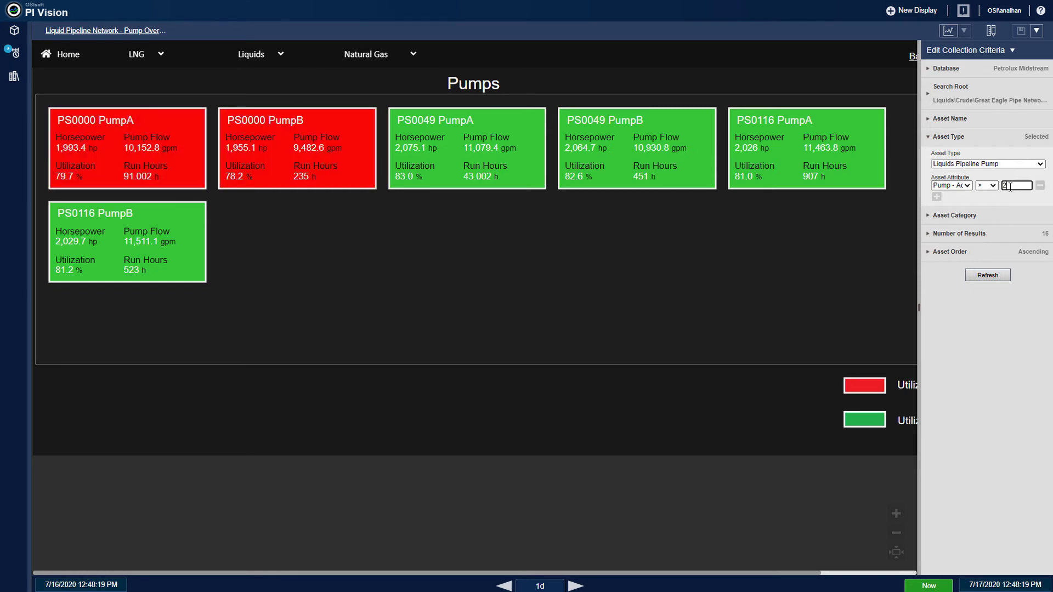
{"action": "type", "text": "000"}
- Add a second filter, Run Hours less than 300, and refresh the collection
{"action": "left_click", "coordinate": [937, 199]}
{"action": "left_click", "coordinate": [966, 196]}
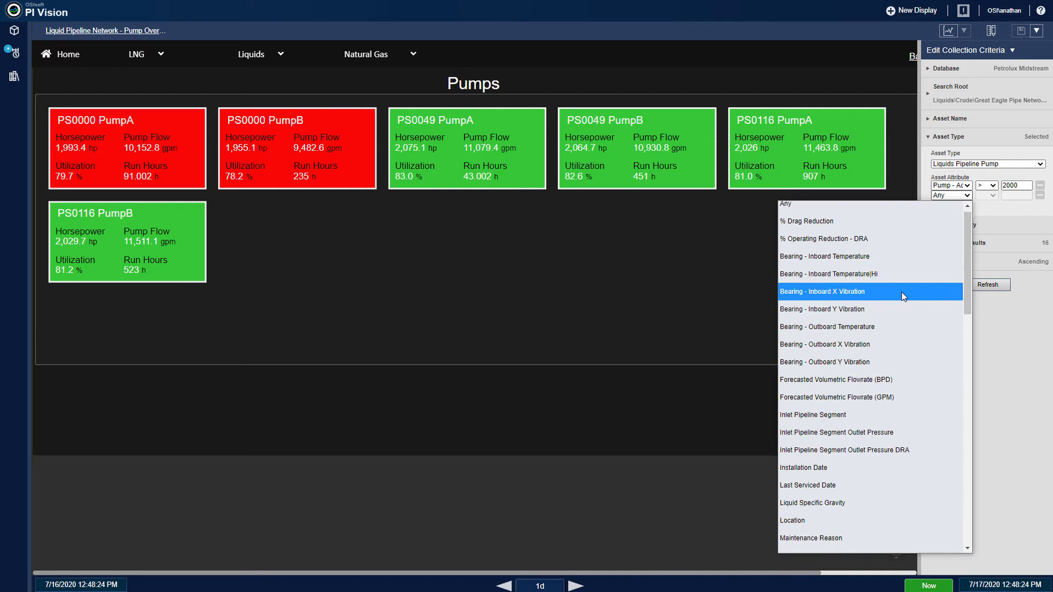
{"action": "scroll", "coordinate": [902, 296], "scroll_direction": "down", "scroll_amount": 15}
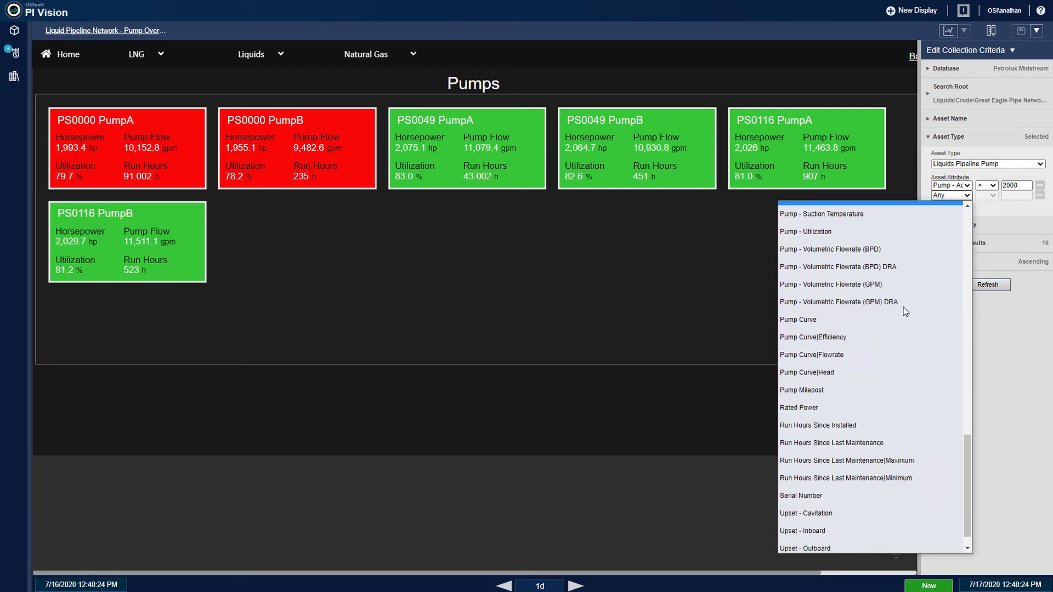
{"action": "scroll", "coordinate": [905, 312], "scroll_direction": "down", "scroll_amount": 1}
{"action": "left_click", "coordinate": [883, 404]}
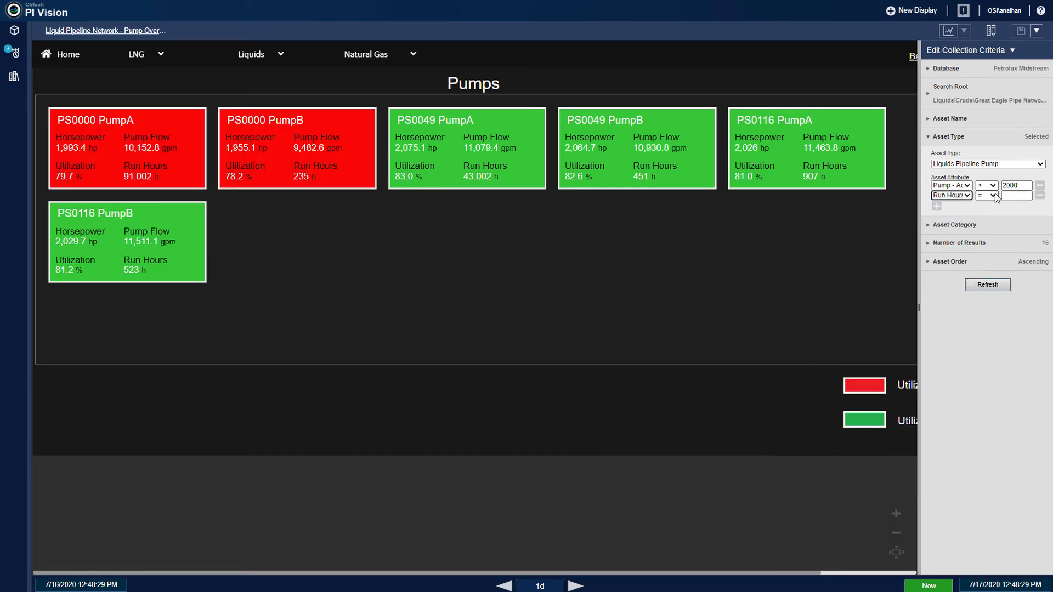
{"action": "left_click", "coordinate": [994, 196]}
{"action": "left_click", "coordinate": [984, 245]}
{"action": "left_click", "coordinate": [1023, 196]}
{"action": "type", "text": "300"}
{"action": "left_click", "coordinate": [987, 289]}
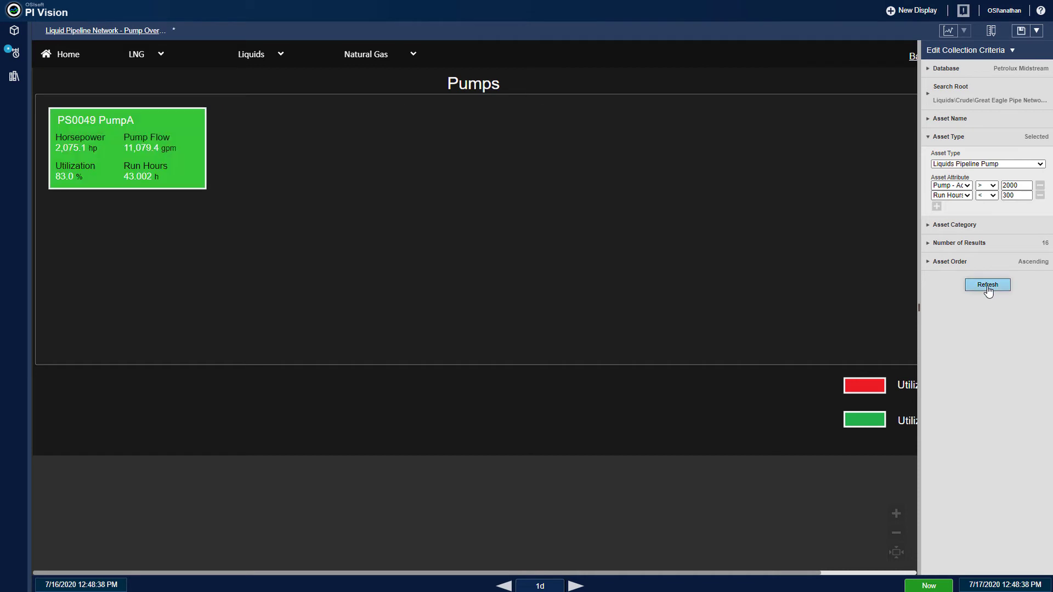
- Open the PS0049 PumpA display without saving, then its DRA Flowrate Capacity Increase view
{"action": "left_click", "coordinate": [118, 122]}
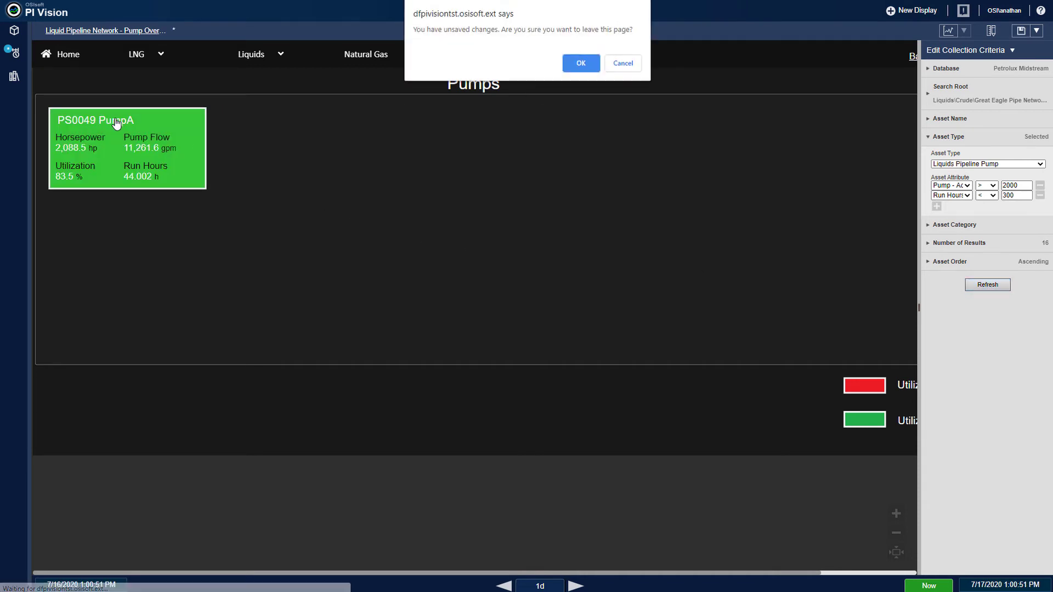
{"action": "left_click", "coordinate": [581, 63]}
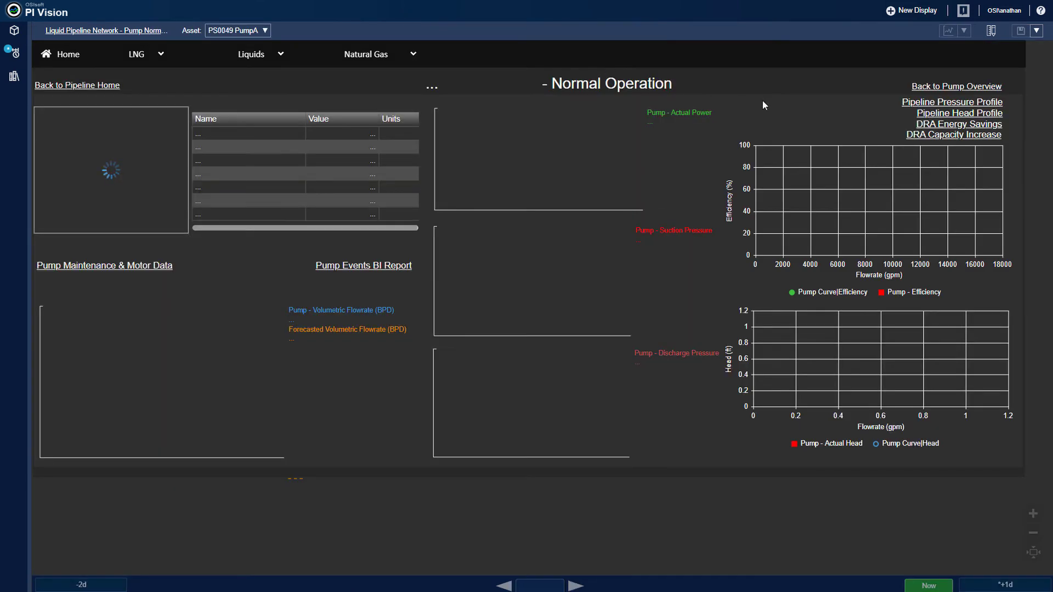
{"action": "left_click", "coordinate": [935, 138]}
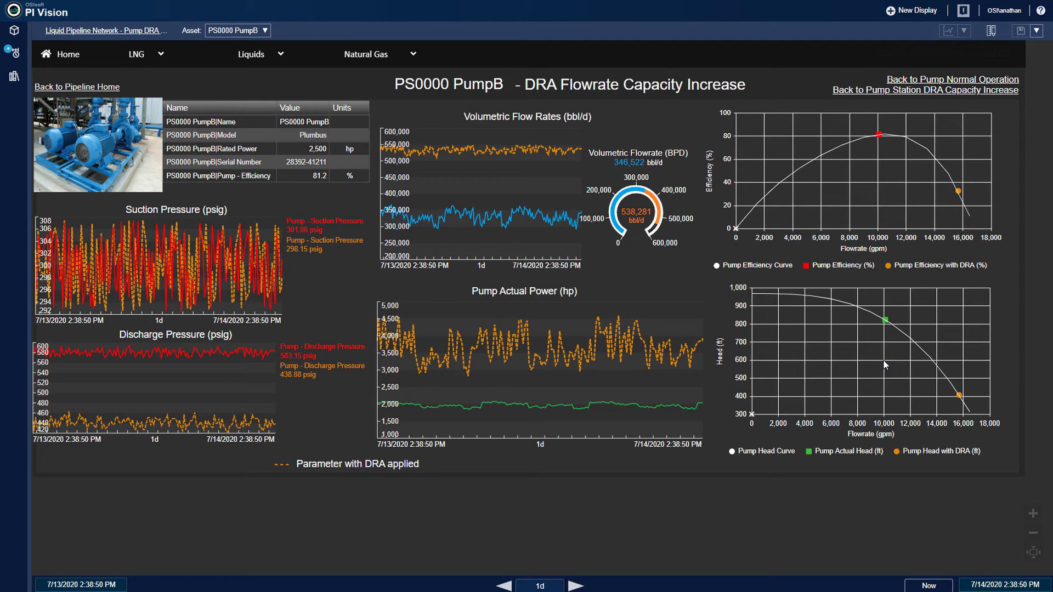
{"action": "mouse_move", "coordinate": [960, 398]}
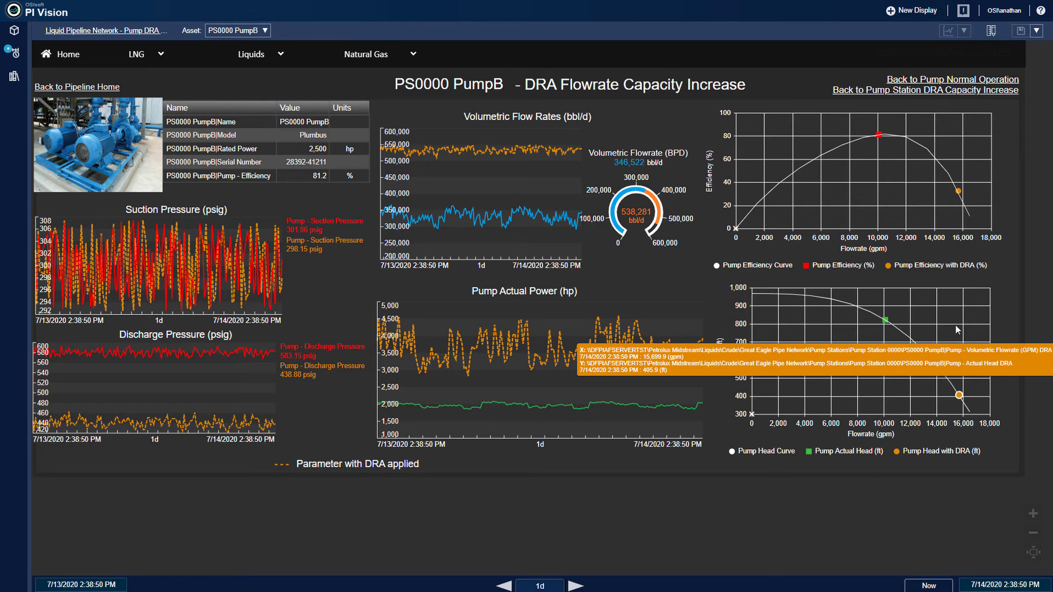
{"action": "mouse_move", "coordinate": [957, 192]}
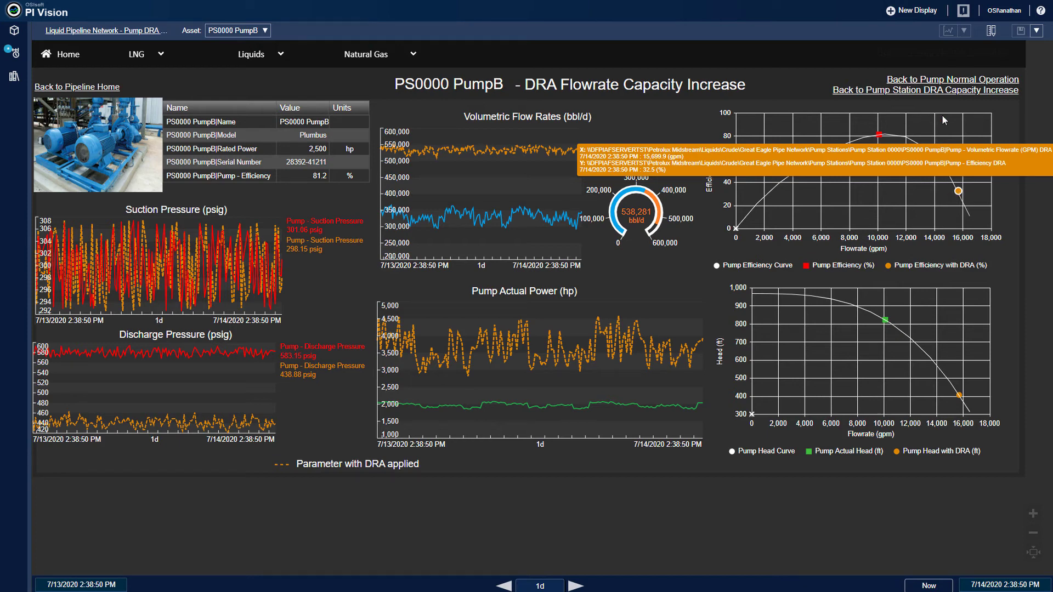
- Go back to PumpA Normal Operation and set the time range from -2d to +1d
{"action": "left_click", "coordinate": [940, 81]}
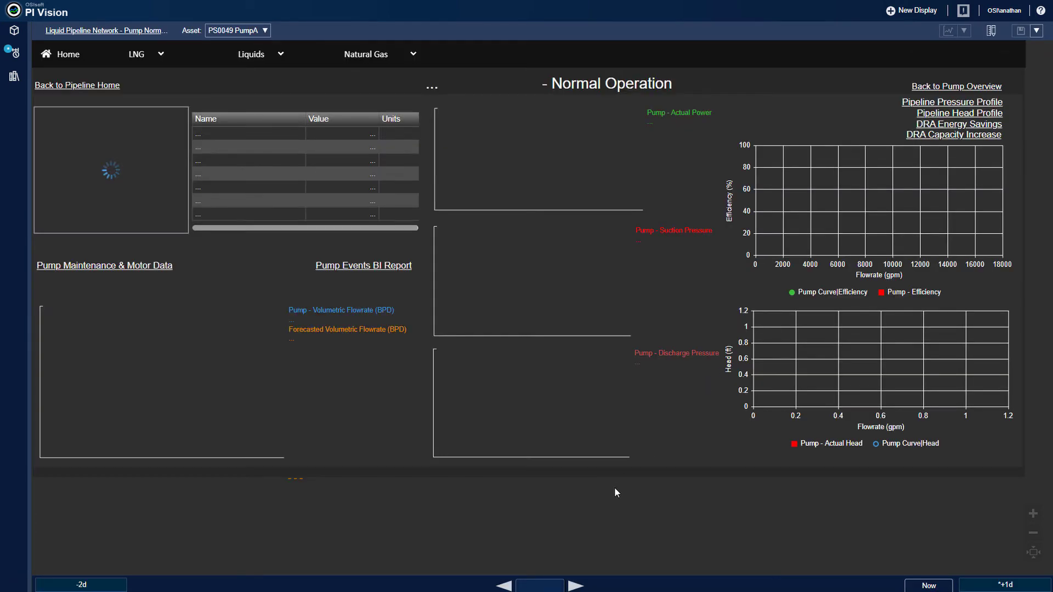
{"action": "left_click", "coordinate": [99, 585]}
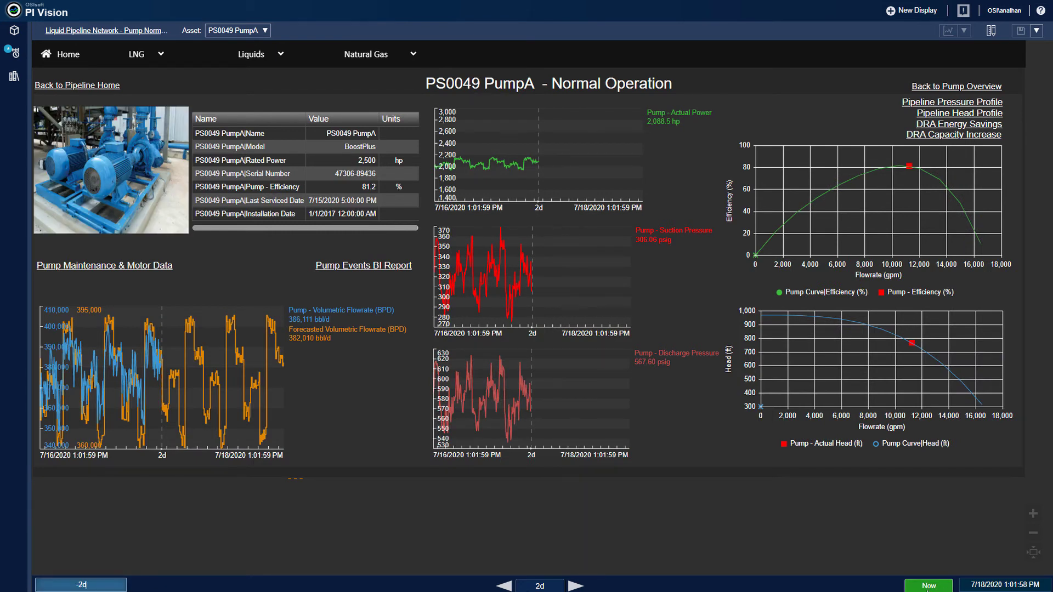
{"action": "left_click", "coordinate": [1029, 584]}
{"action": "type", "text": "+1d"}
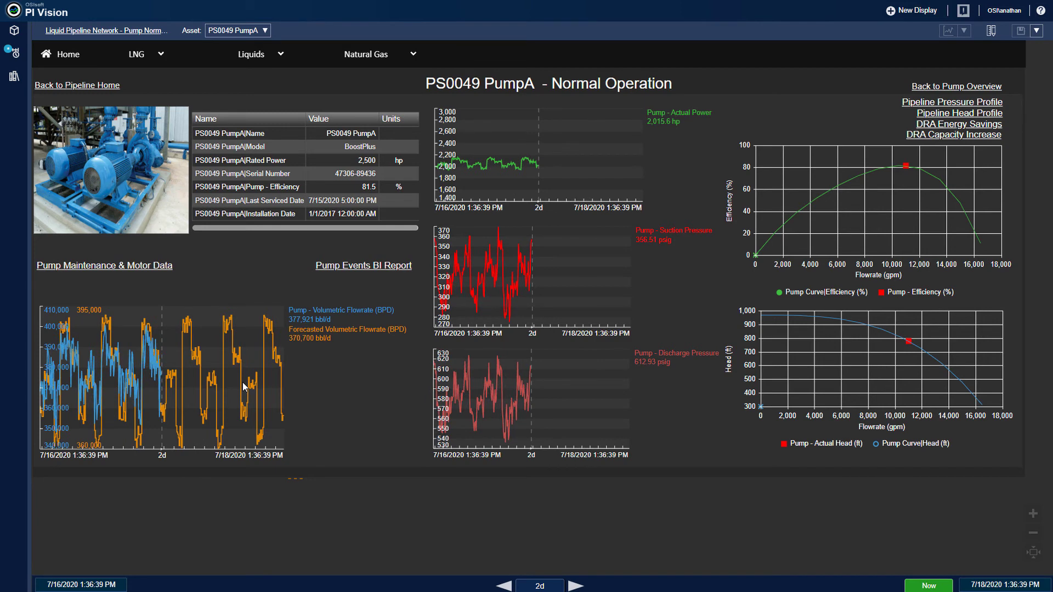
- Open PumpA's Pump Maintenance & Motor Data display and inspect the Motor Amp value
{"action": "left_click", "coordinate": [146, 267]}
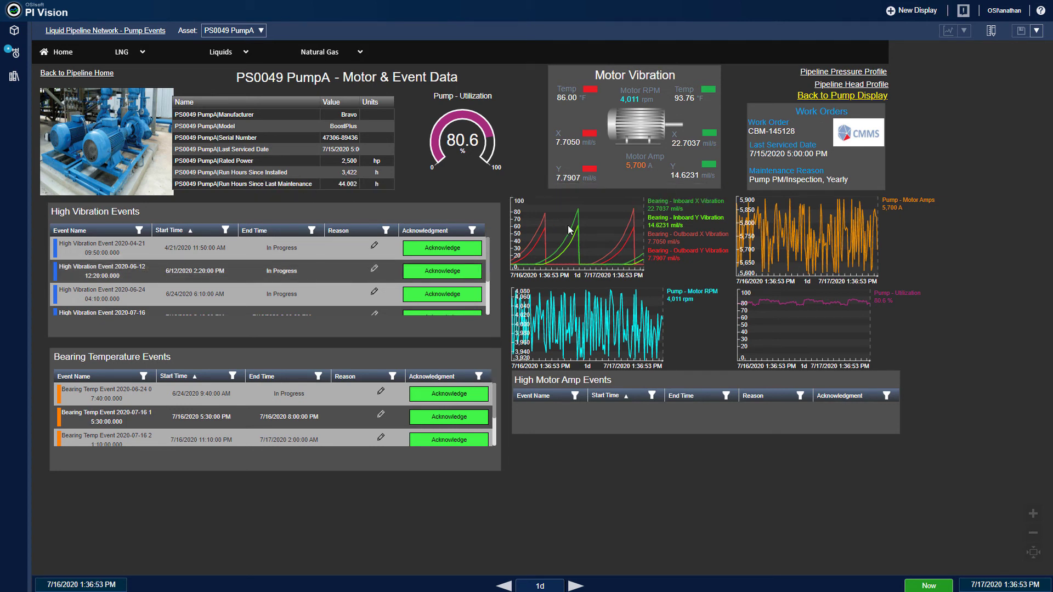
{"action": "mouse_move", "coordinate": [635, 171]}
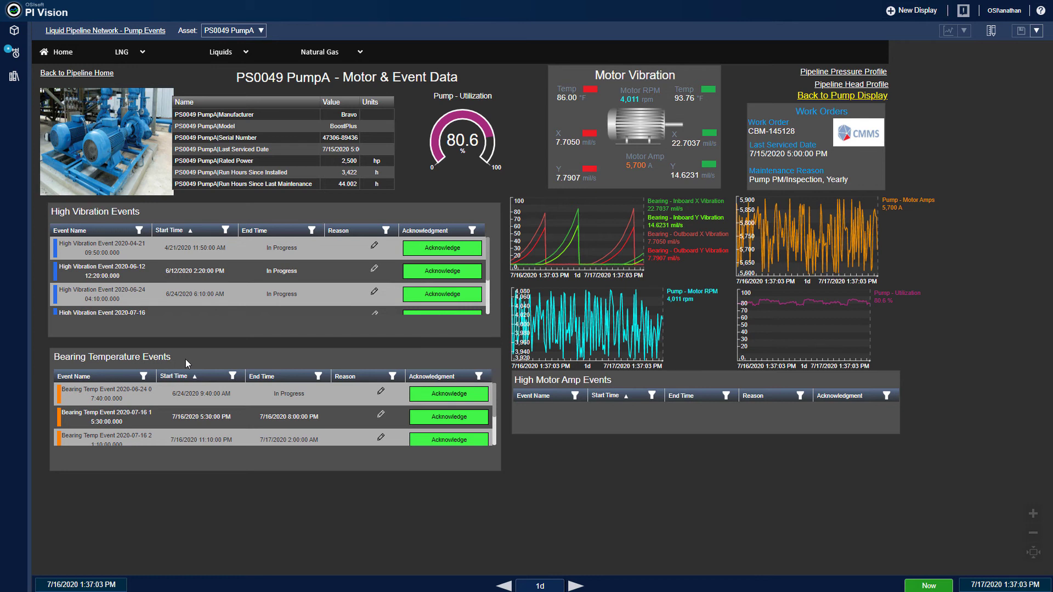
- In the Reason Code Editor, apply Mechanical > Worn Bearing to the 2020-06-24 bearing temperature event
{"action": "left_click", "coordinate": [381, 393]}
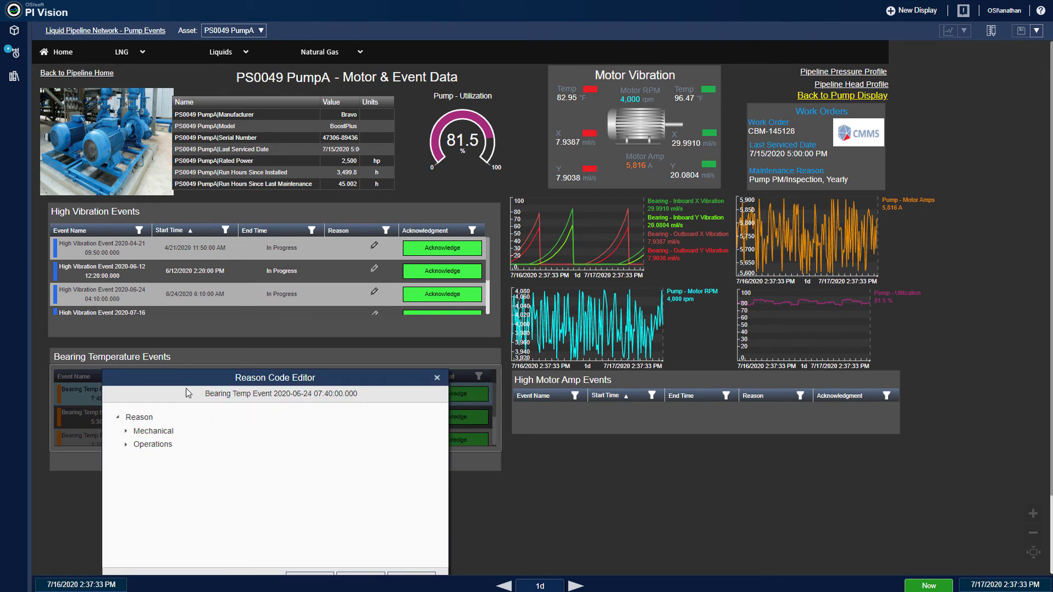
{"action": "left_click", "coordinate": [125, 431]}
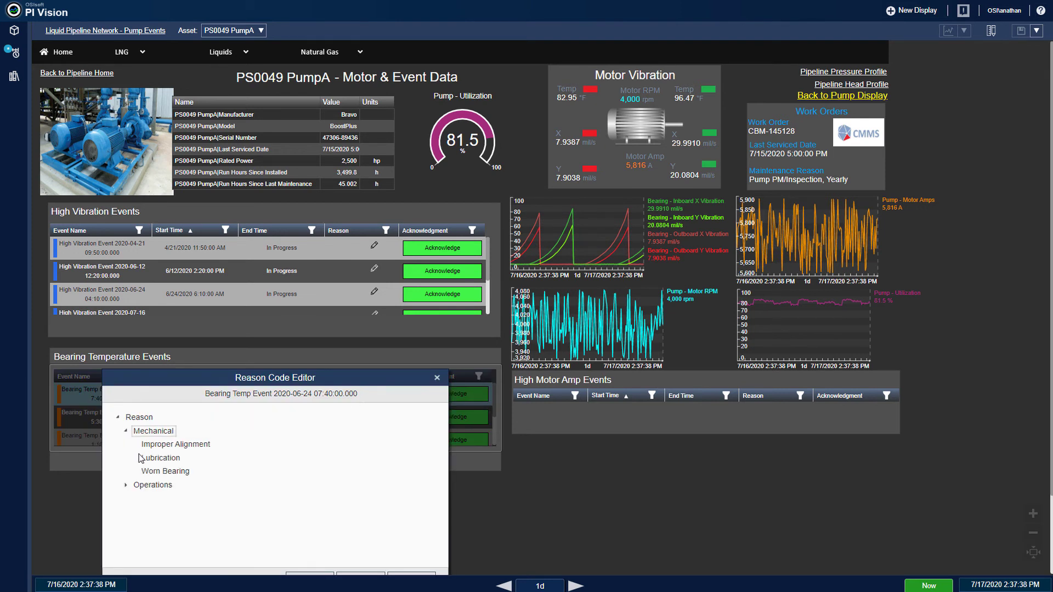
{"action": "left_click", "coordinate": [148, 470]}
{"action": "scroll", "coordinate": [150, 476], "scroll_direction": "down", "scroll_amount": 1}
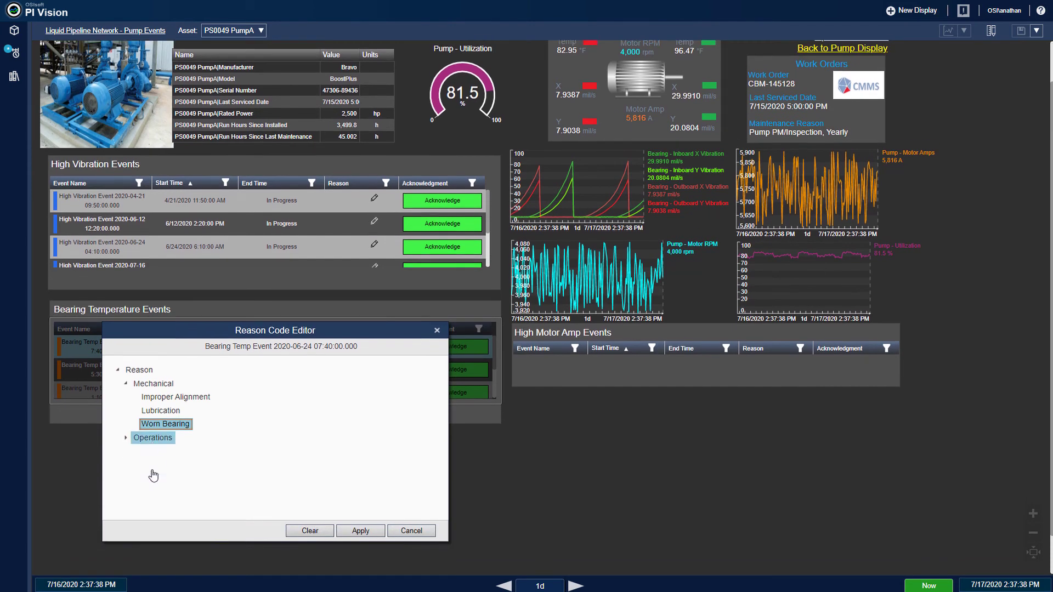
{"action": "left_click", "coordinate": [360, 523]}
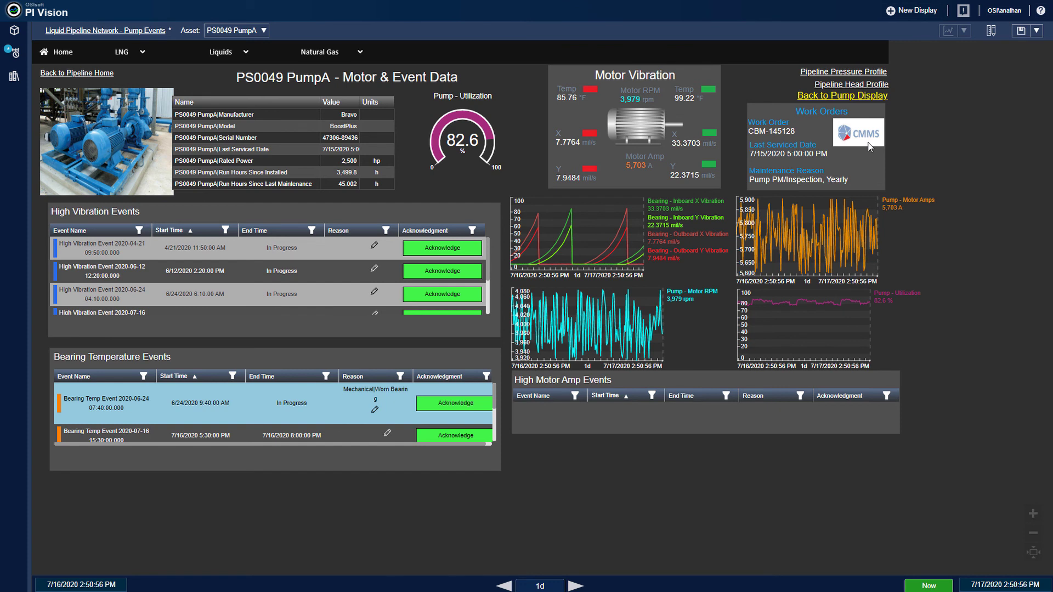
- Open the 2020-06-24 Bearing Temp Event and add Pump - Actual Power to its trend
{"action": "left_click", "coordinate": [127, 408]}
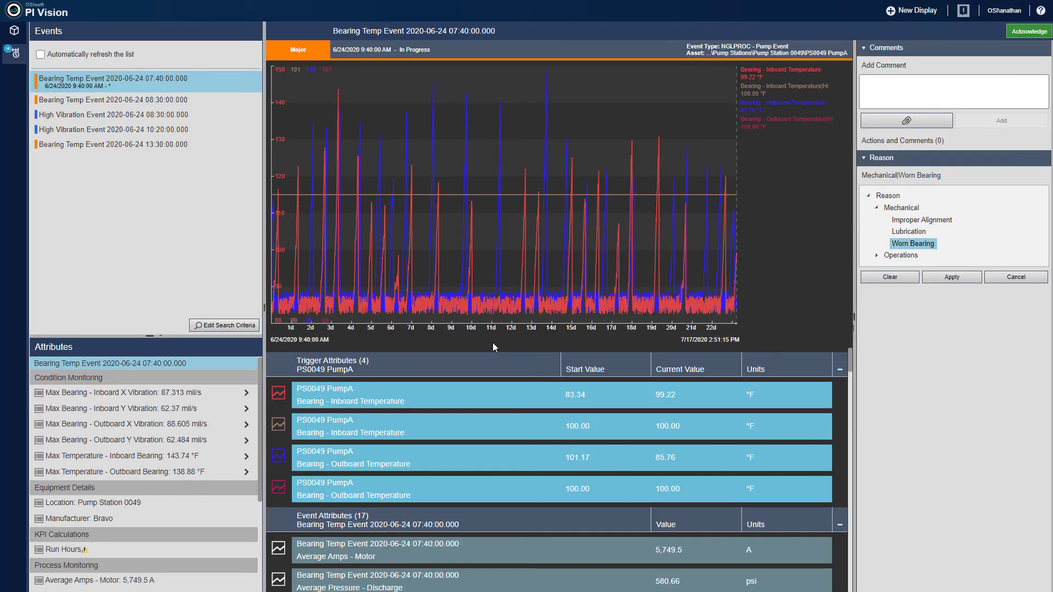
{"action": "scroll", "coordinate": [441, 362], "scroll_direction": "down", "scroll_amount": 6}
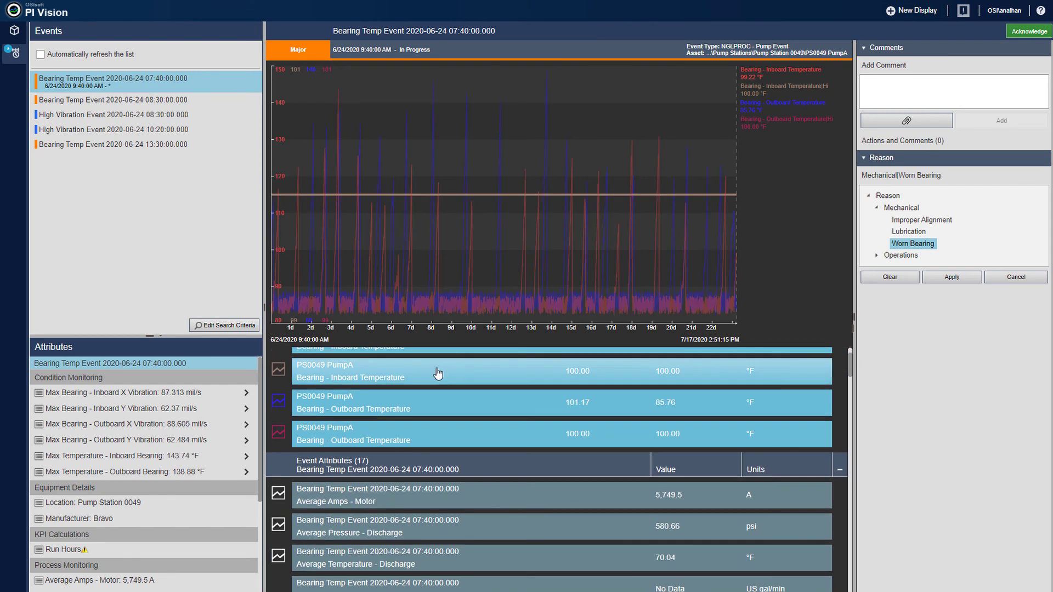
{"action": "scroll", "coordinate": [437, 374], "scroll_direction": "down", "scroll_amount": 5}
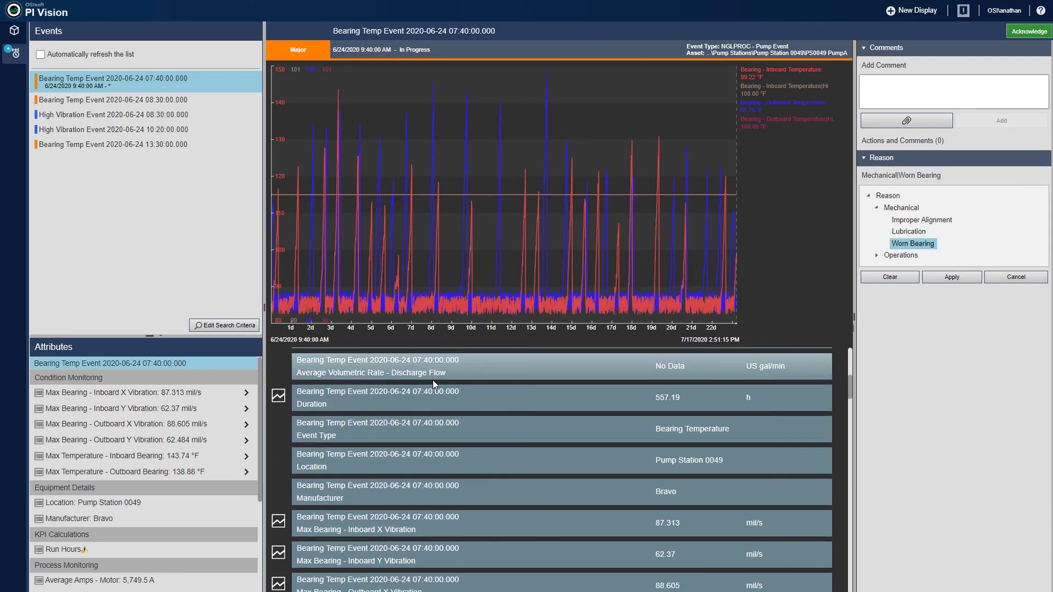
{"action": "scroll", "coordinate": [434, 389], "scroll_direction": "down", "scroll_amount": 5}
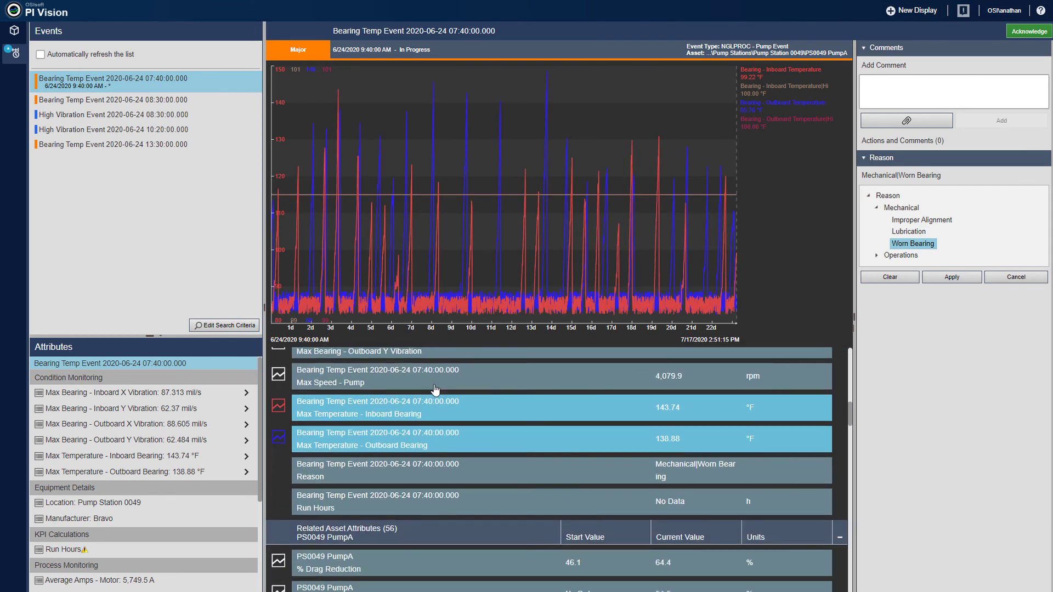
{"action": "scroll", "coordinate": [435, 388], "scroll_direction": "down", "scroll_amount": 8}
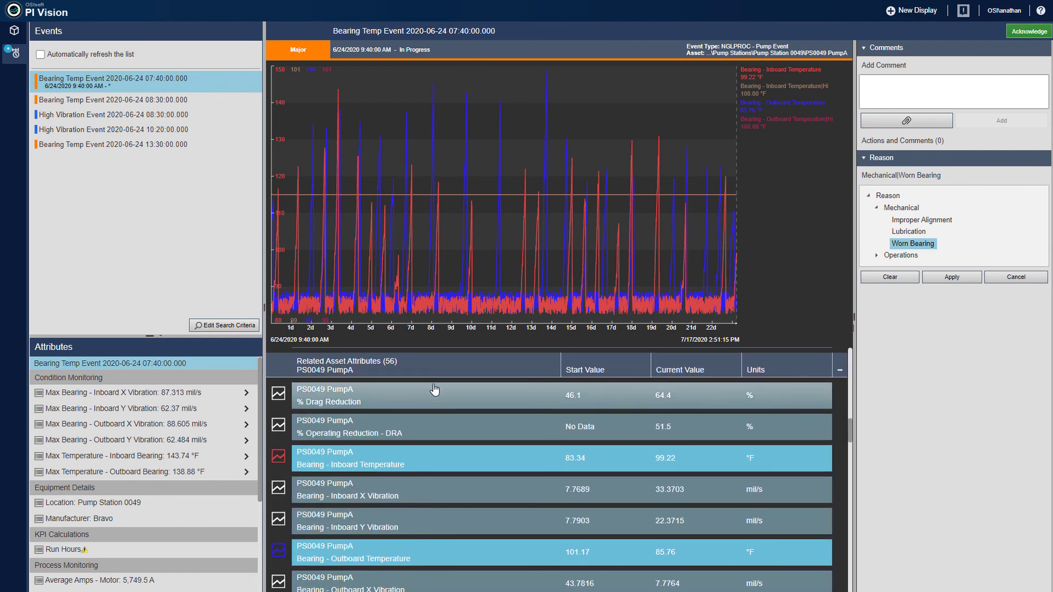
{"action": "scroll", "coordinate": [435, 389], "scroll_direction": "down", "scroll_amount": 7}
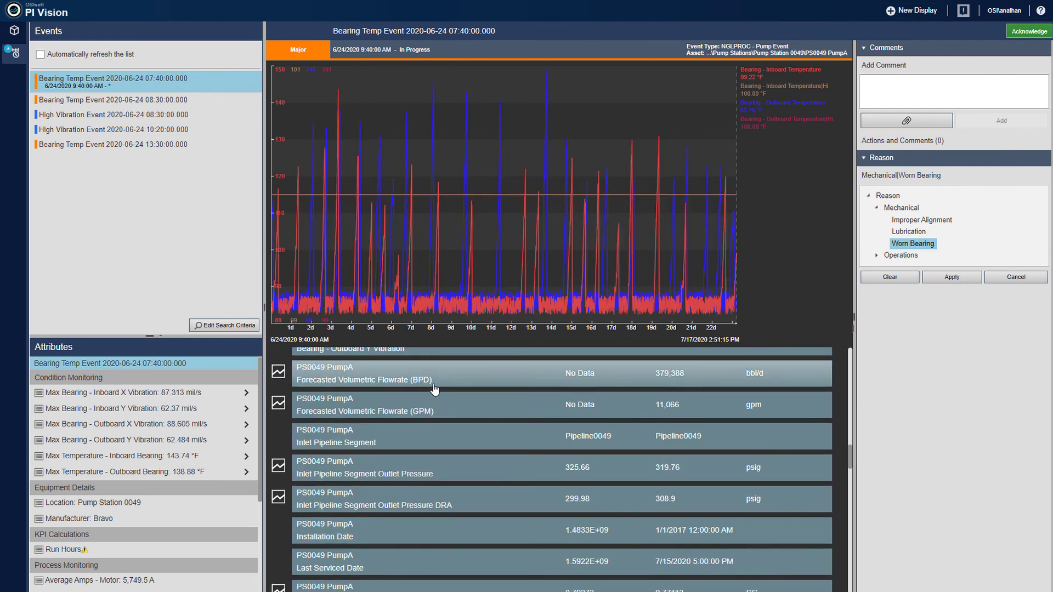
{"action": "scroll", "coordinate": [433, 384], "scroll_direction": "down", "scroll_amount": 8}
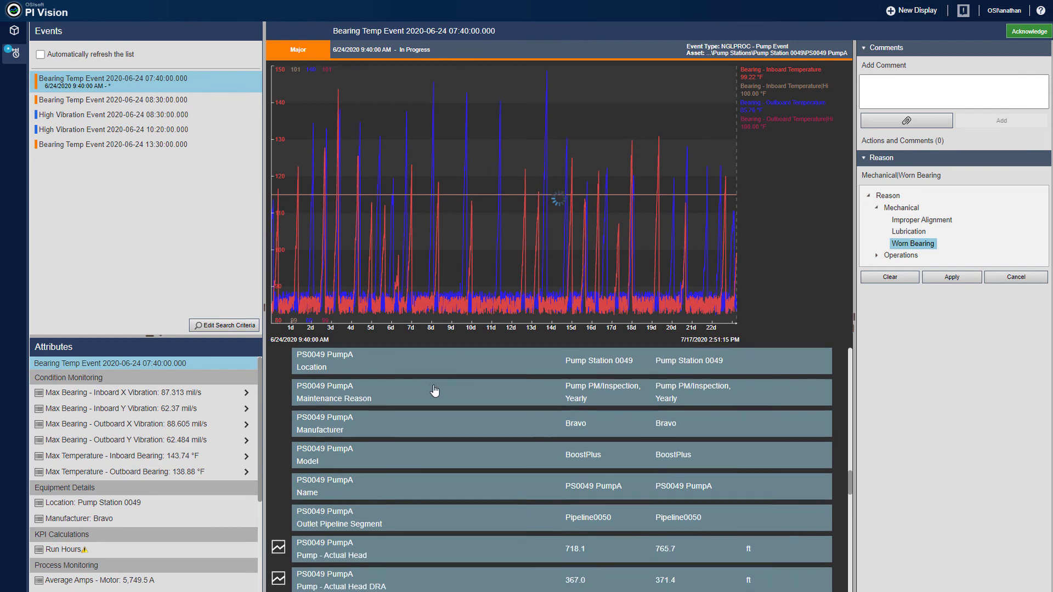
{"action": "scroll", "coordinate": [432, 386], "scroll_direction": "down", "scroll_amount": 3}
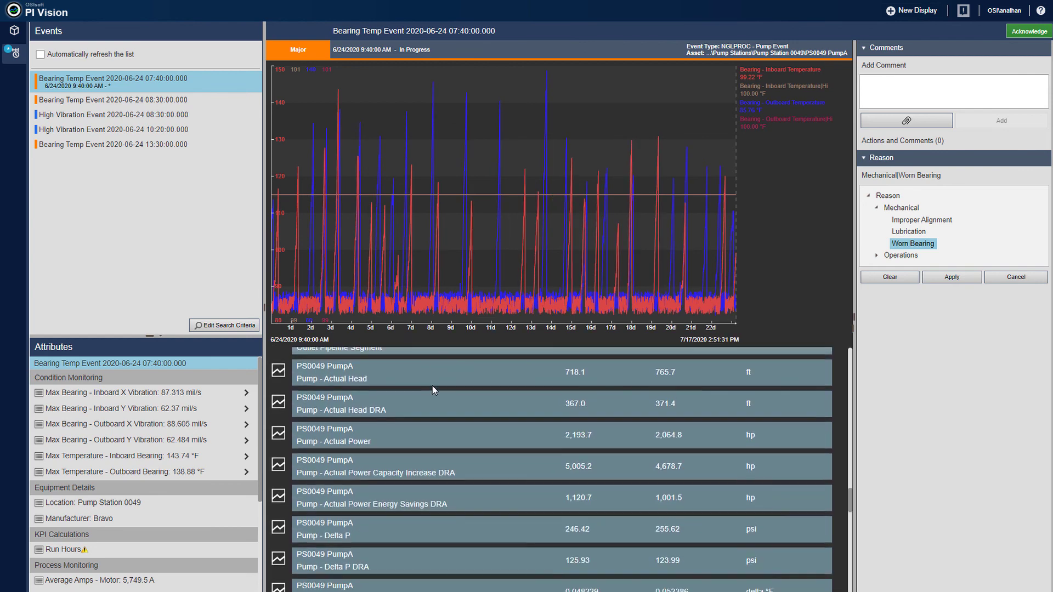
{"action": "left_click", "coordinate": [397, 440]}
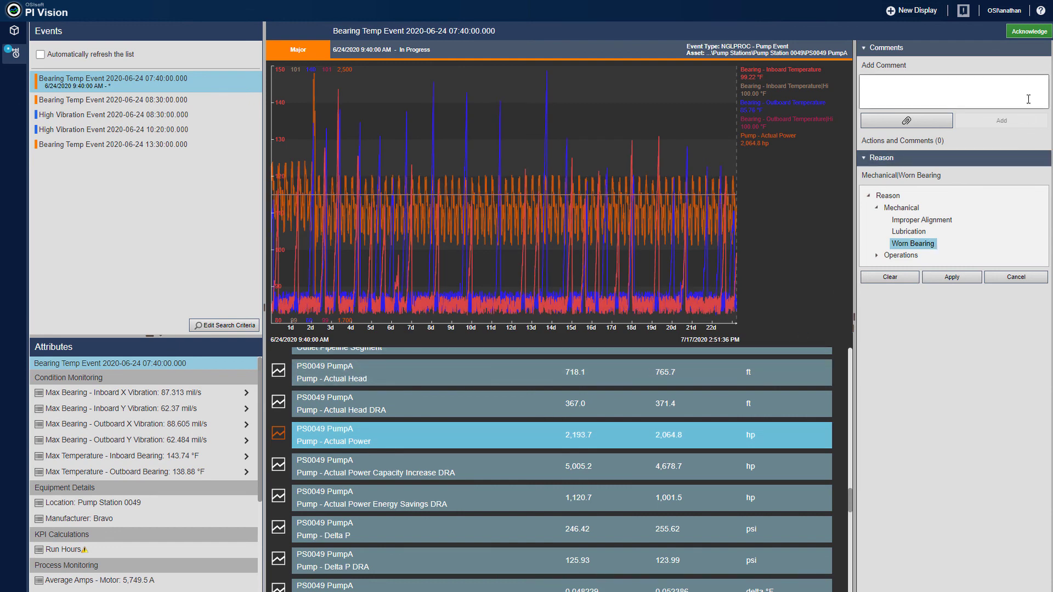
- Acknowledge the bearing temperature event and post the comment 'I am looking into this'
{"action": "left_click", "coordinate": [1036, 32]}
{"action": "left_click", "coordinate": [942, 92]}
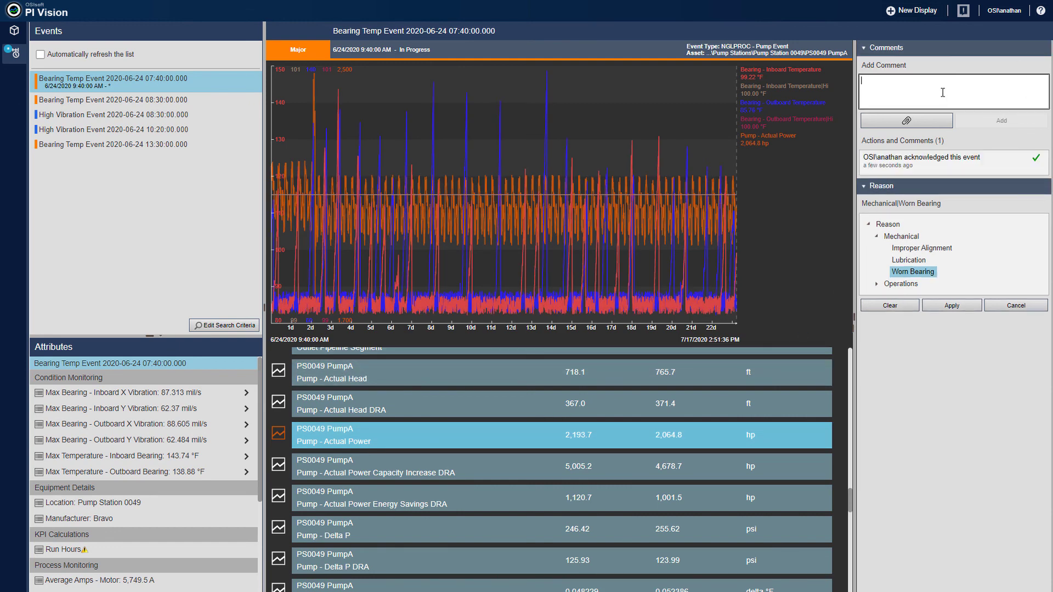
{"action": "type", "text": "I am "}
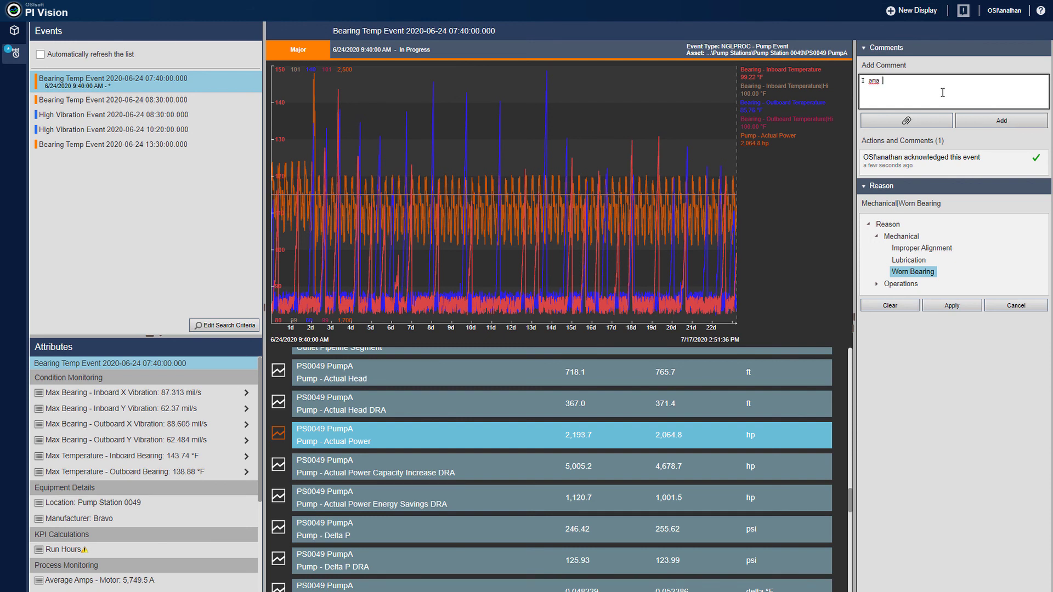
{"action": "type", "text": "looking into this"}
{"action": "left_click", "coordinate": [979, 120]}
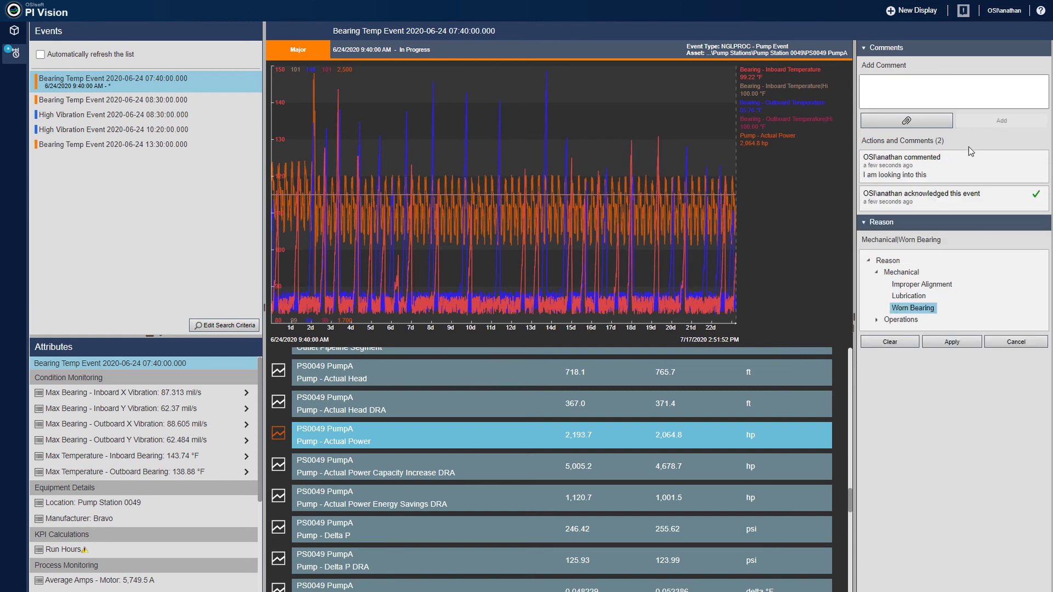